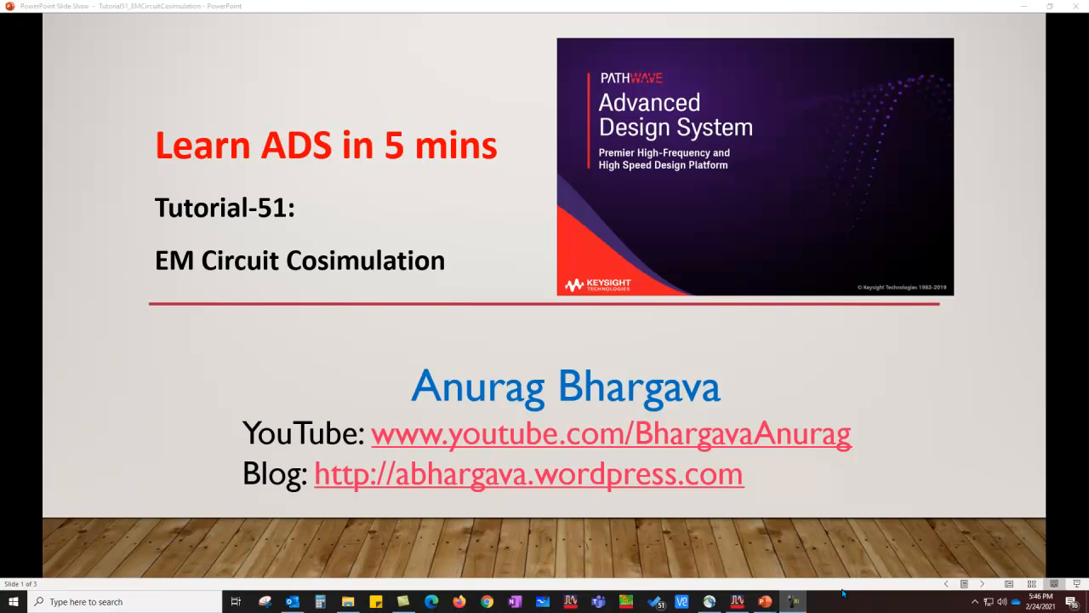
- Step through the course outline and promotion slides, then return to the outline slide
left_click(893, 480)
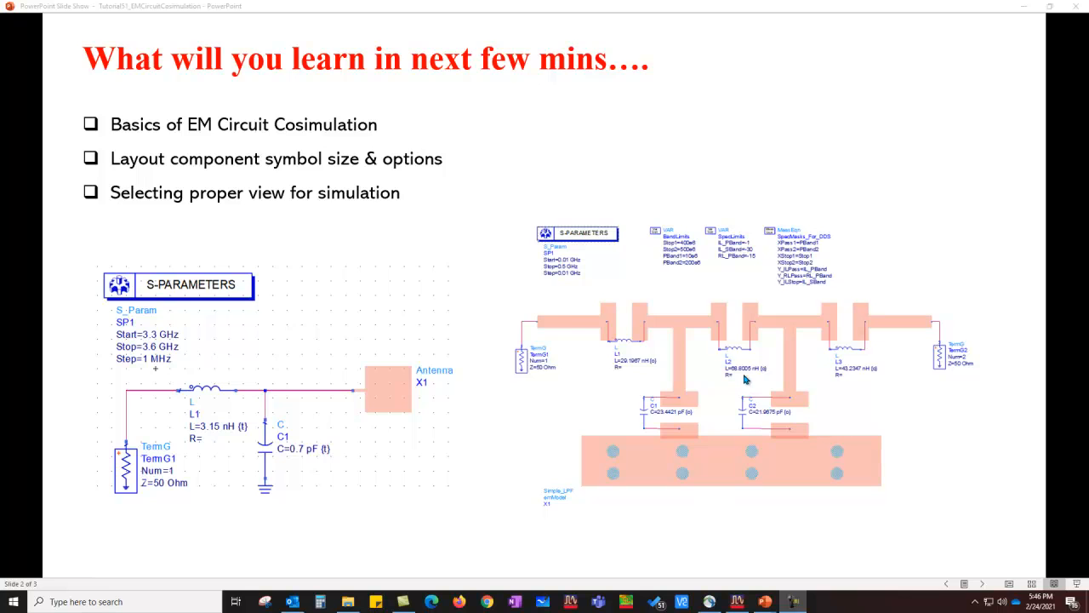
left_click(746, 379)
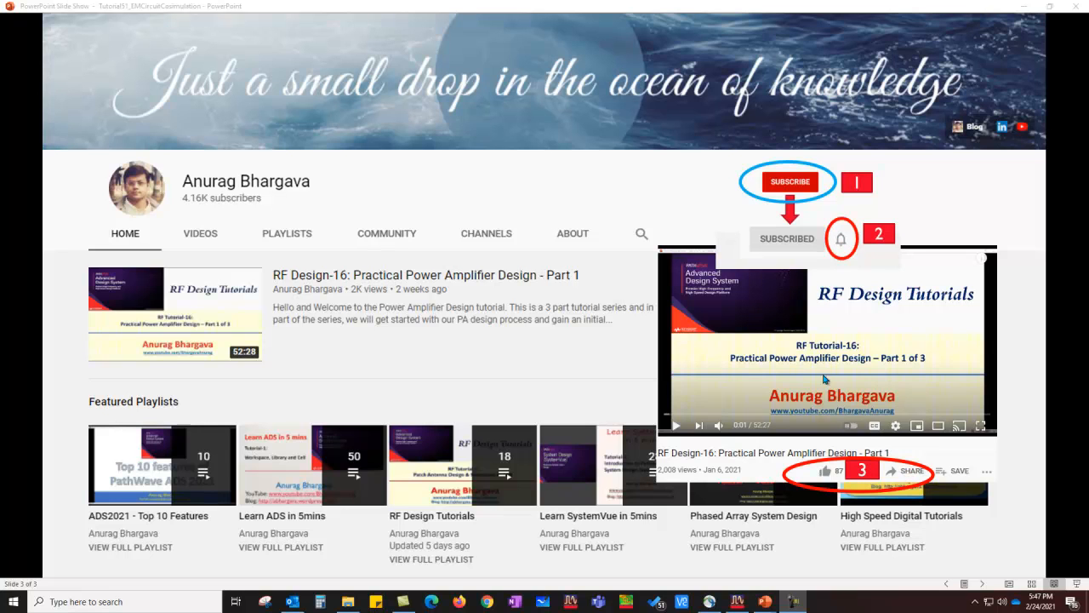
key("Page_Up")
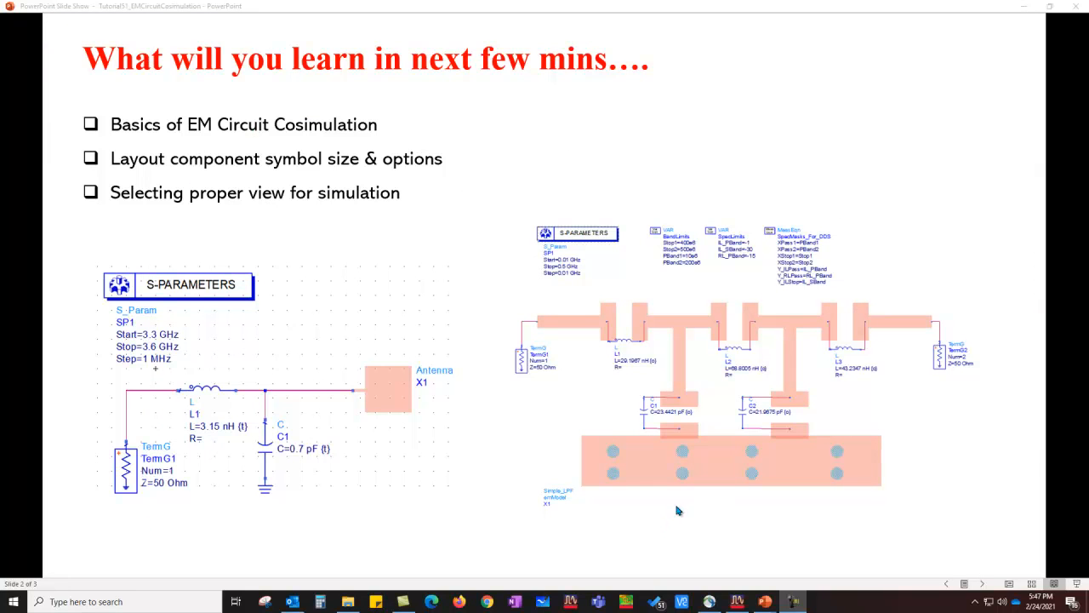
- Bring ADS forward, load the Antenna layout's EM setup and show its EM Model settings (emModel)
left_click(737, 602)
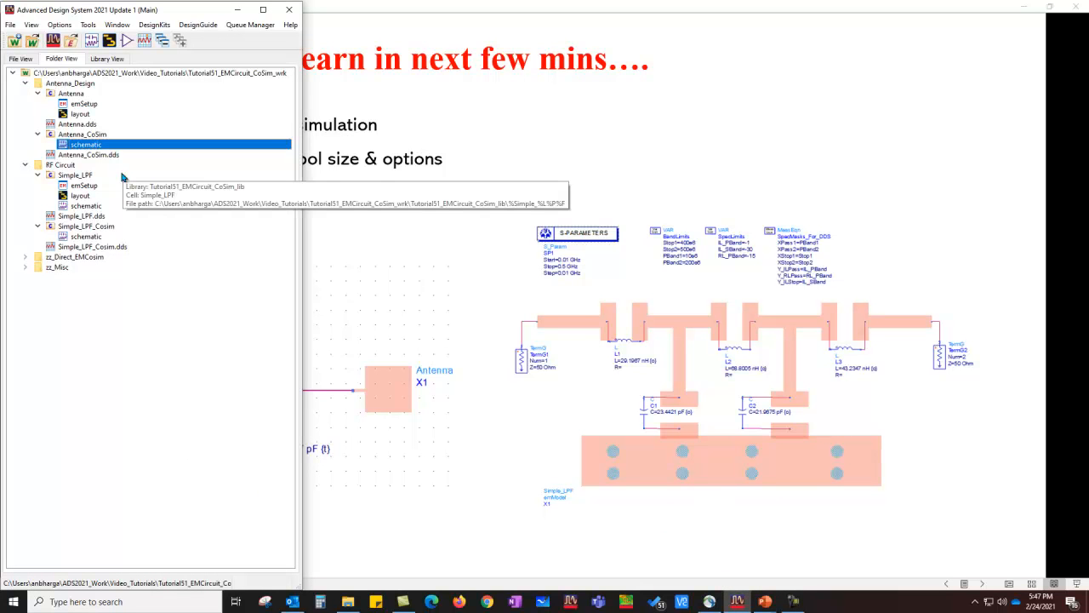
double_click(80, 114)
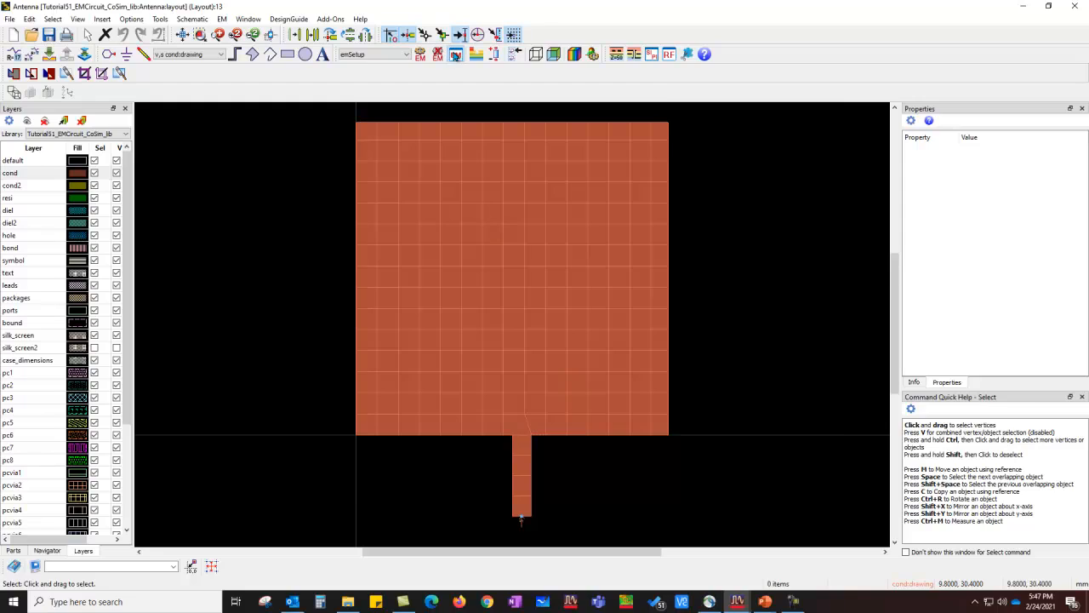
left_click(456, 54)
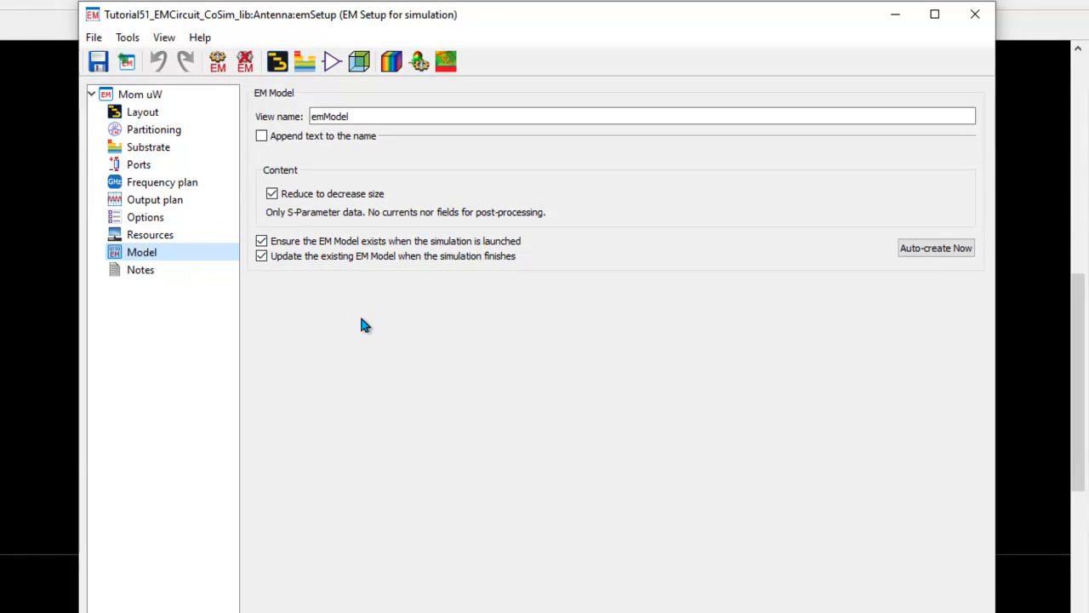
left_click(139, 94)
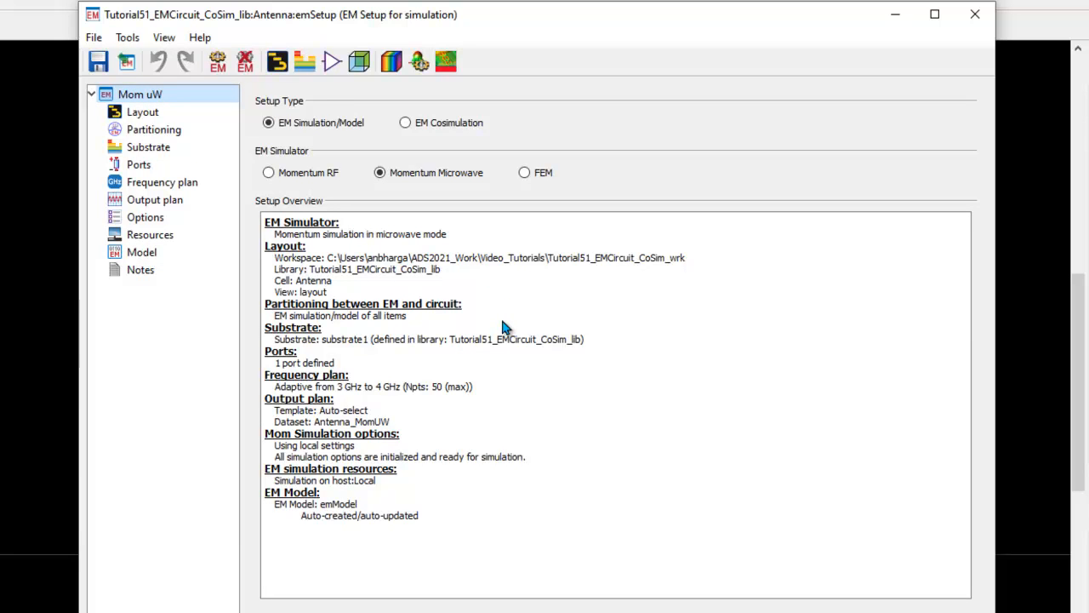
left_click(142, 252)
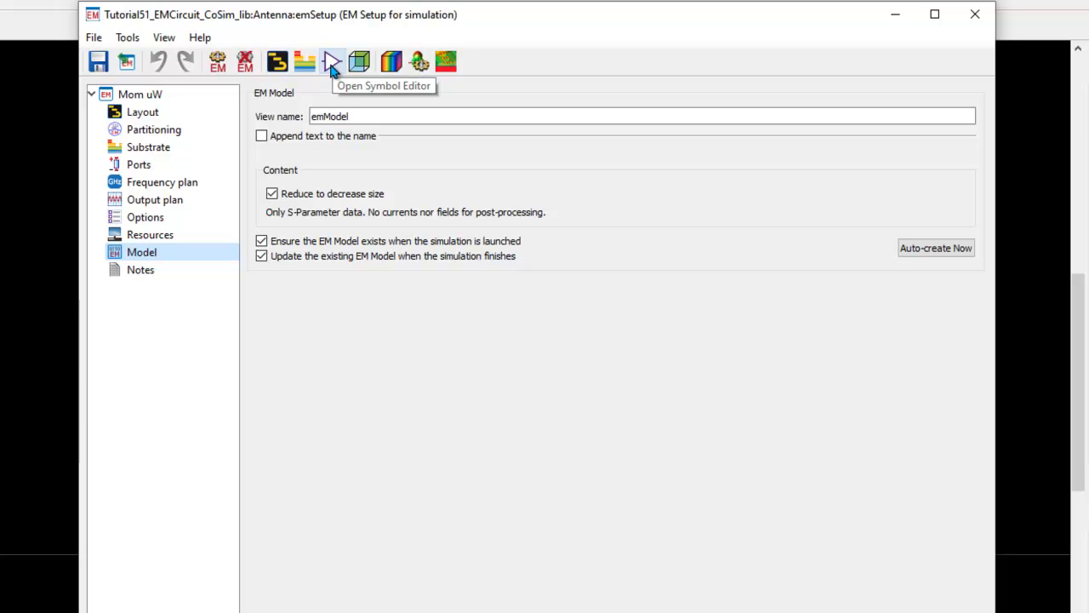
- Generate a look-alike Antenna symbol from the layout with the minimum pin distance set
left_click(332, 61)
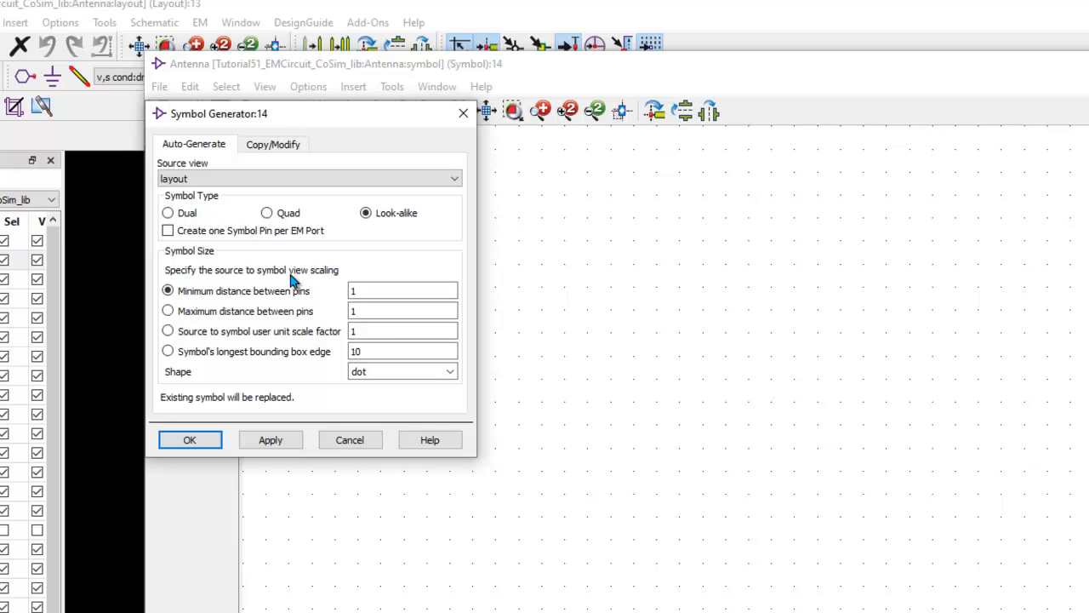
left_click(357, 290)
left_click(351, 291)
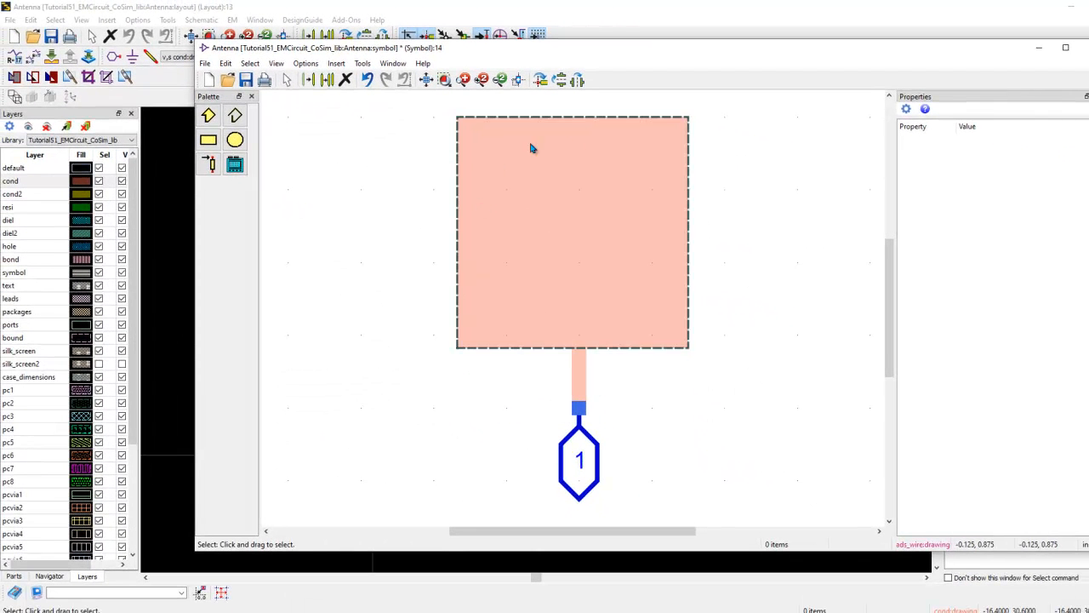
- Inspect the symbol's pin 1, then close the symbol editor saving the new Antenna symbol
left_click(681, 409)
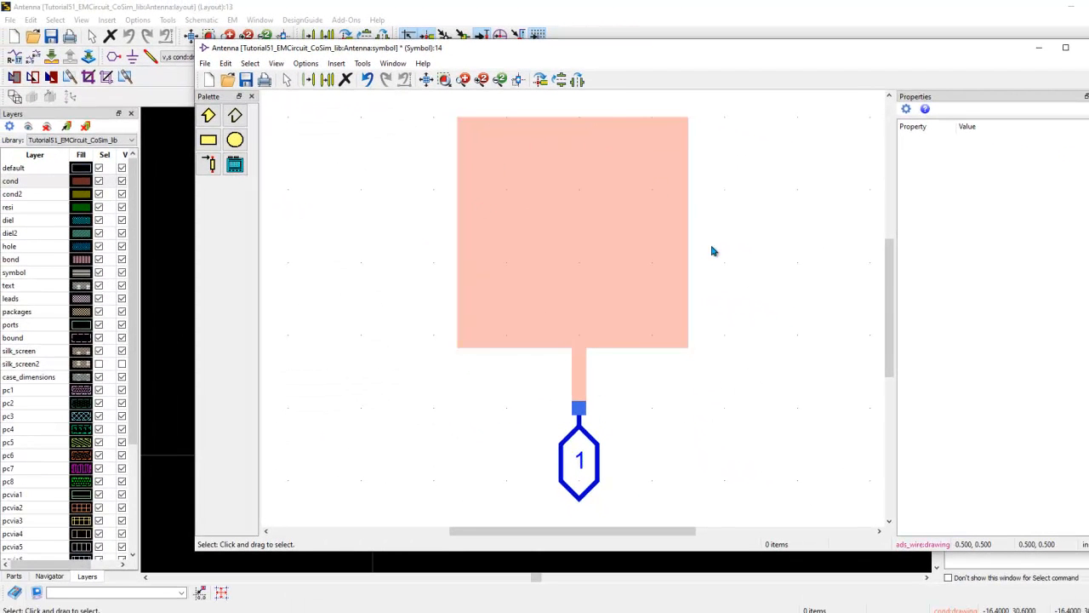
left_click(579, 408)
left_click(1065, 48)
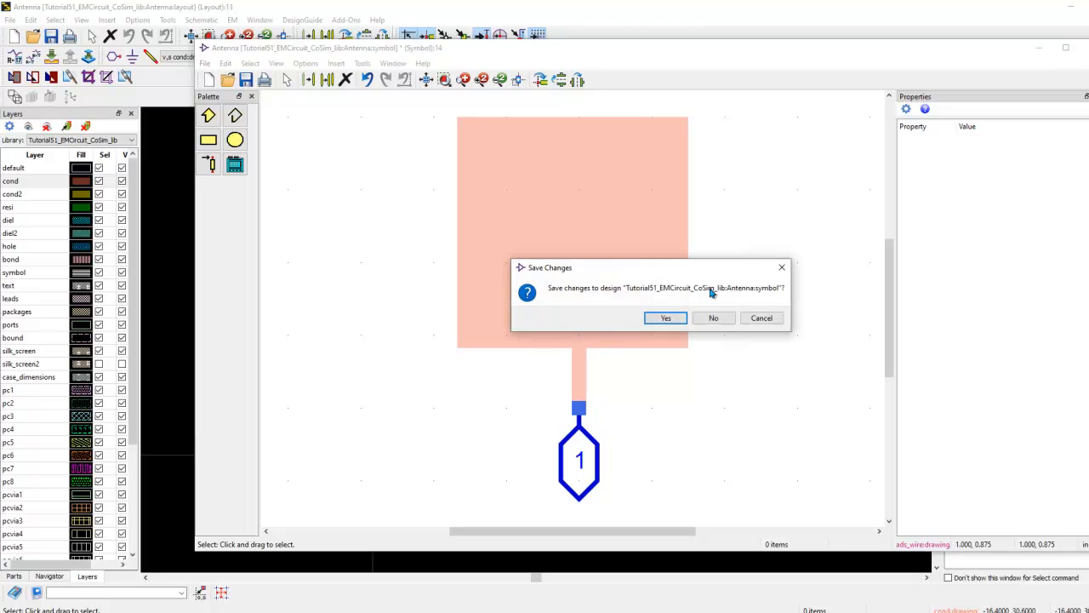
left_click(665, 317)
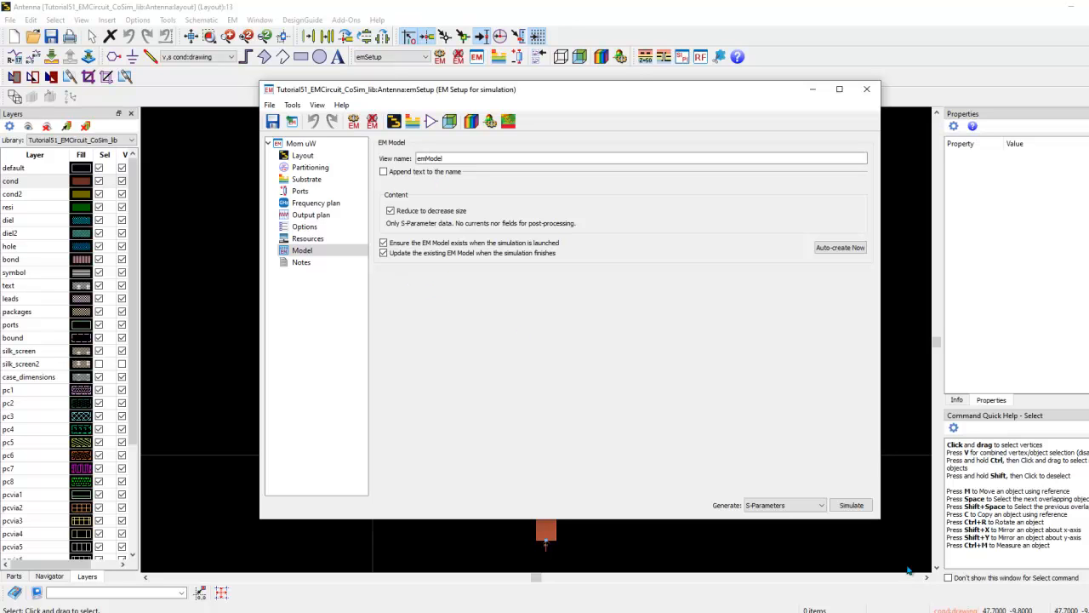
- Run the Antenna Momentum simulation, overwriting the Antenna_MomUW dataset
left_click(851, 504)
left_click(640, 341)
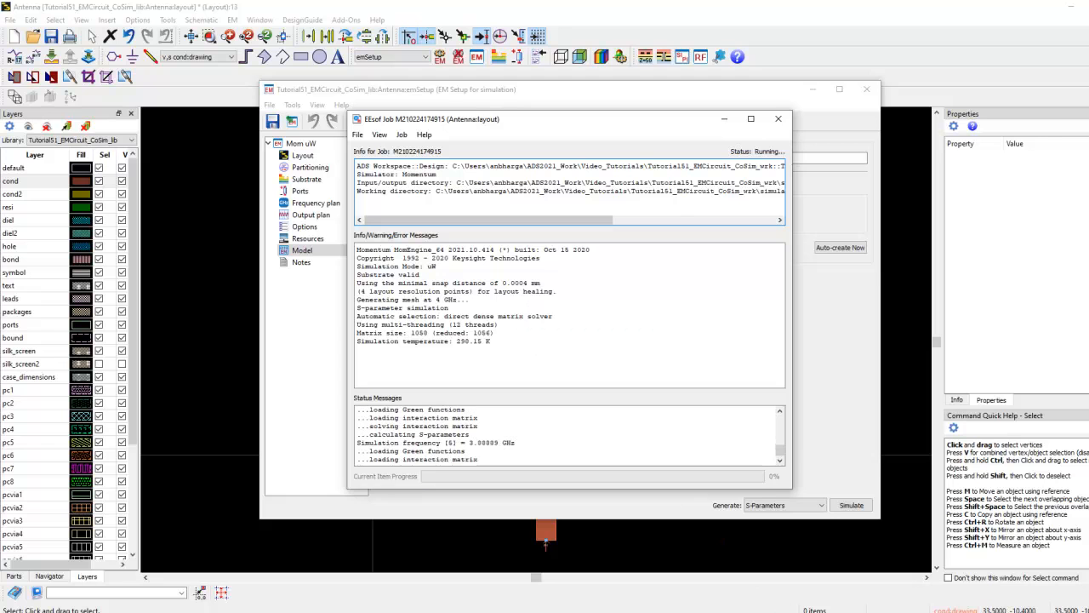
left_click(655, 570)
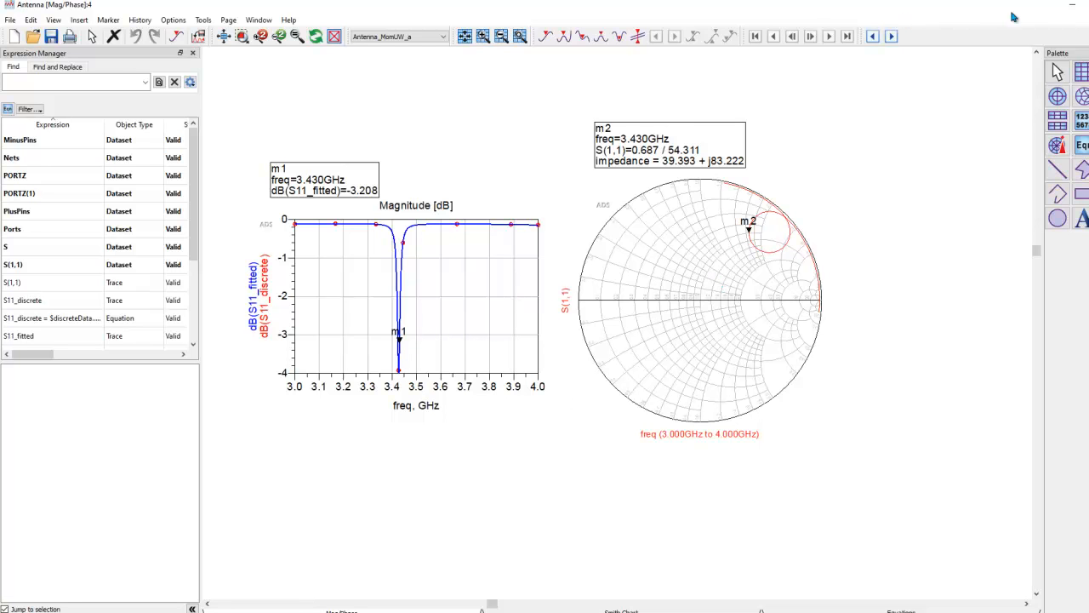
- Close the S11 results display, job window, EM setup and Antenna layout
left_click(1055, 38)
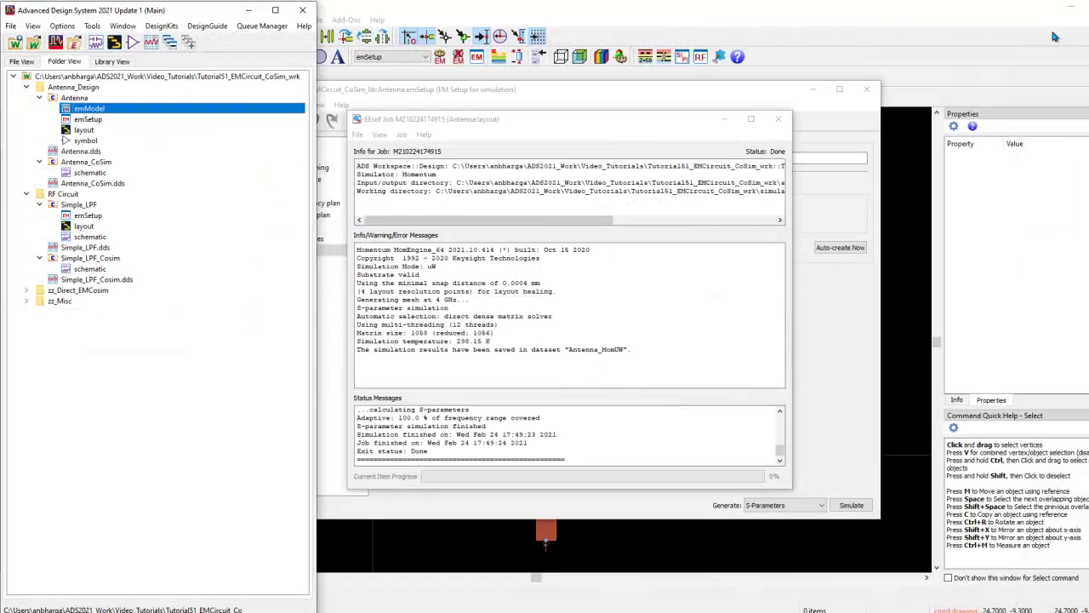
left_click(774, 119)
left_click(867, 89)
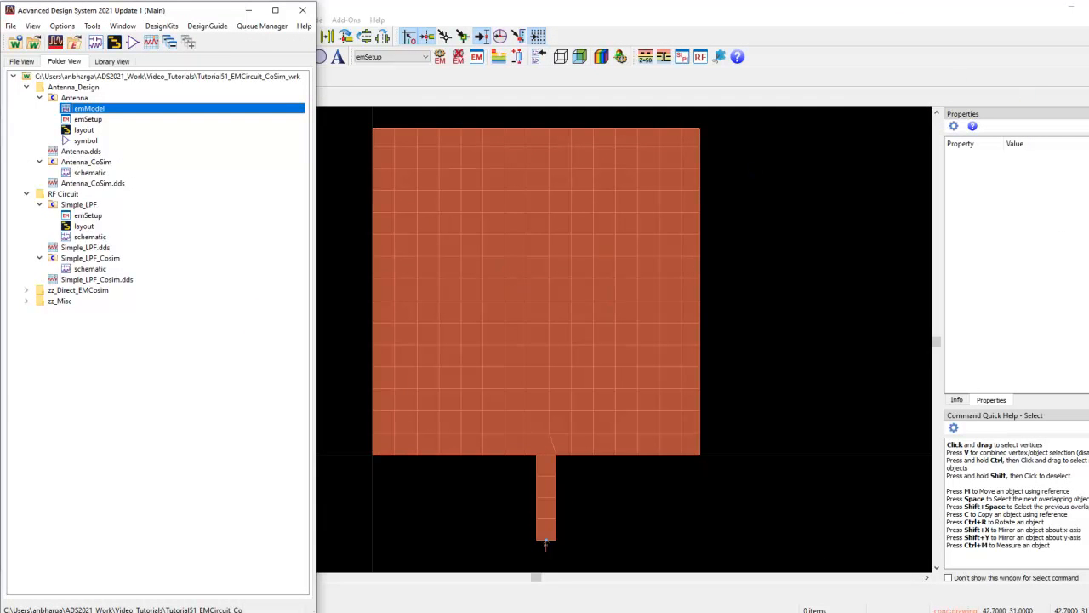
left_click(1074, 7)
- Load the Antenna_CoSim schematic and arrange it beside the workspace with the circuit fitted in view
left_click(583, 330)
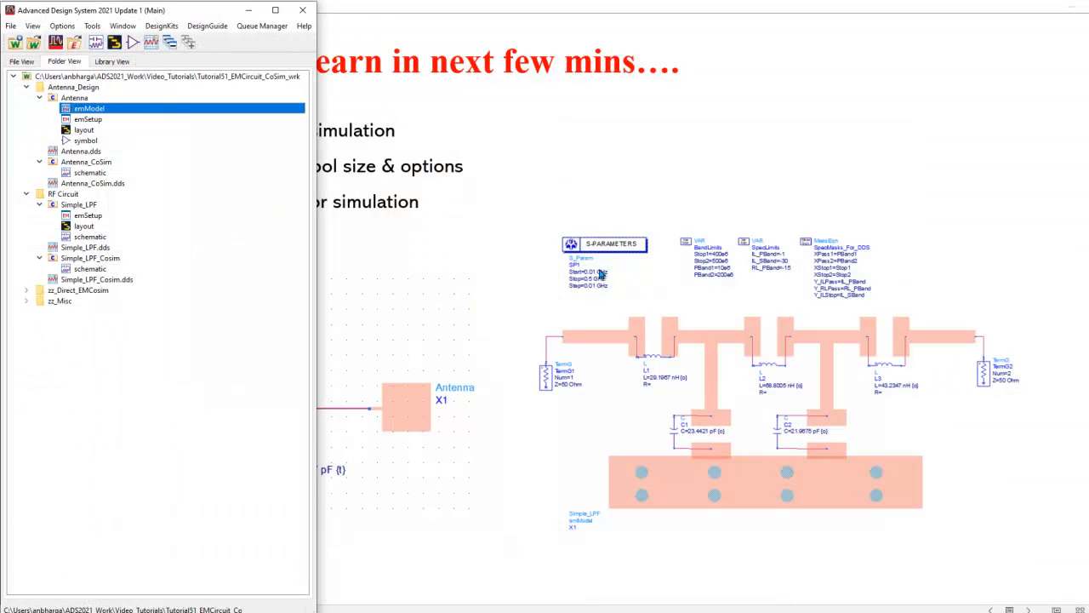
double_click(85, 173)
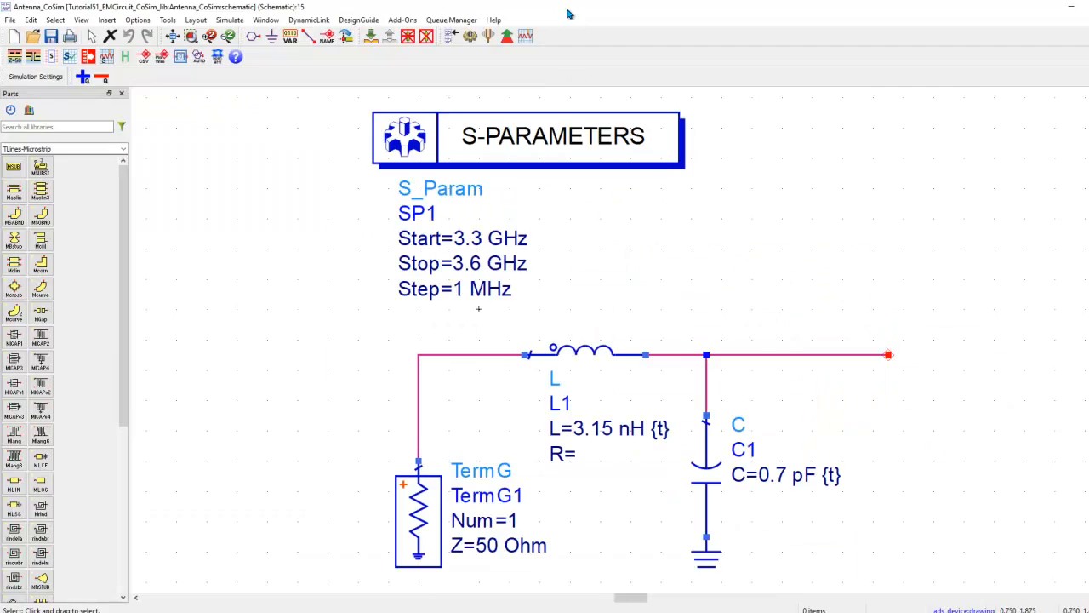
left_click_drag(571, 11, 674, 20)
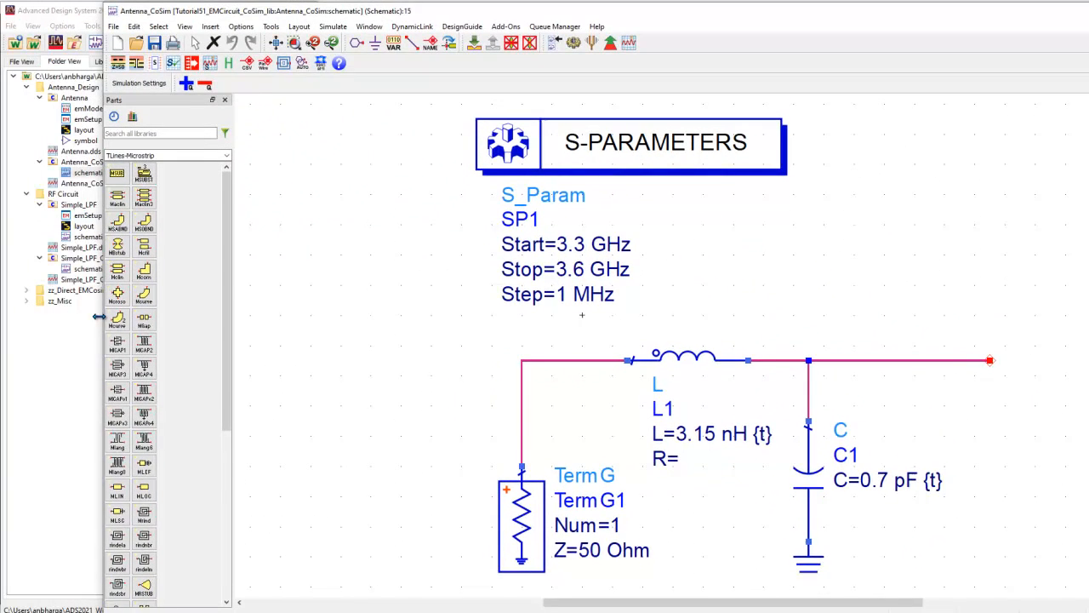
left_click_drag(104, 313, 332, 314)
key("f")
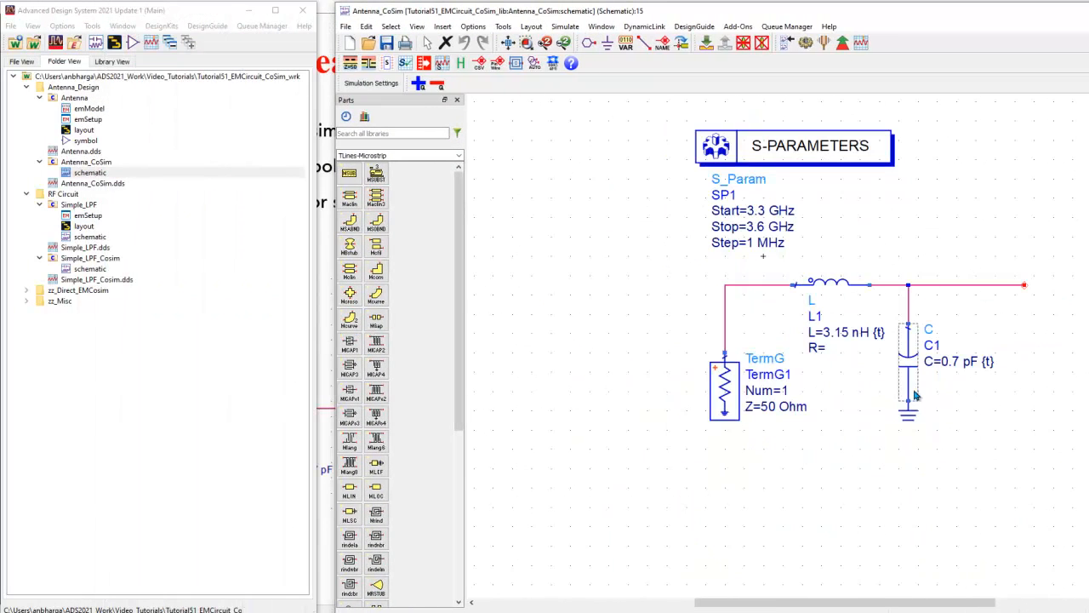
left_click_drag(799, 12, 738, 9)
- Place the Antenna symbol X1 at the open wire end and maximize the schematic window
left_click(86, 141)
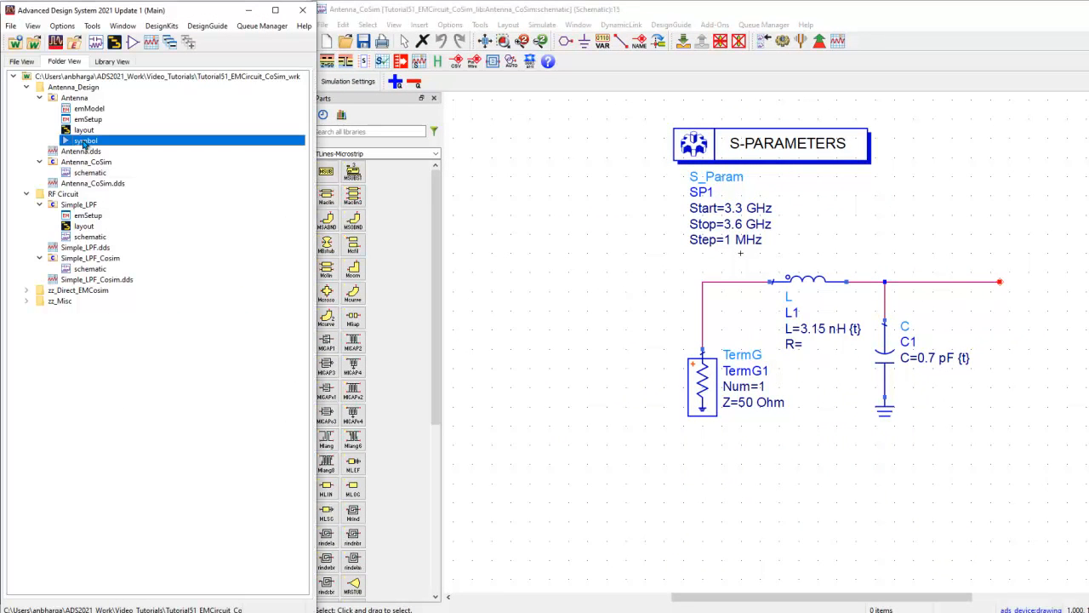
left_click(999, 280)
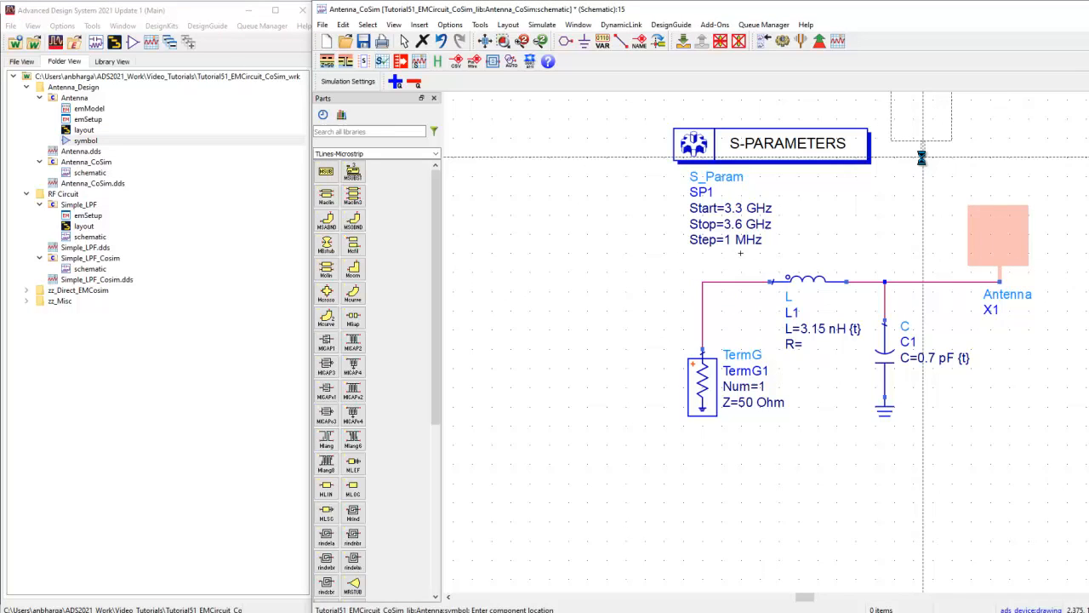
right_click(928, 166)
left_click(958, 166)
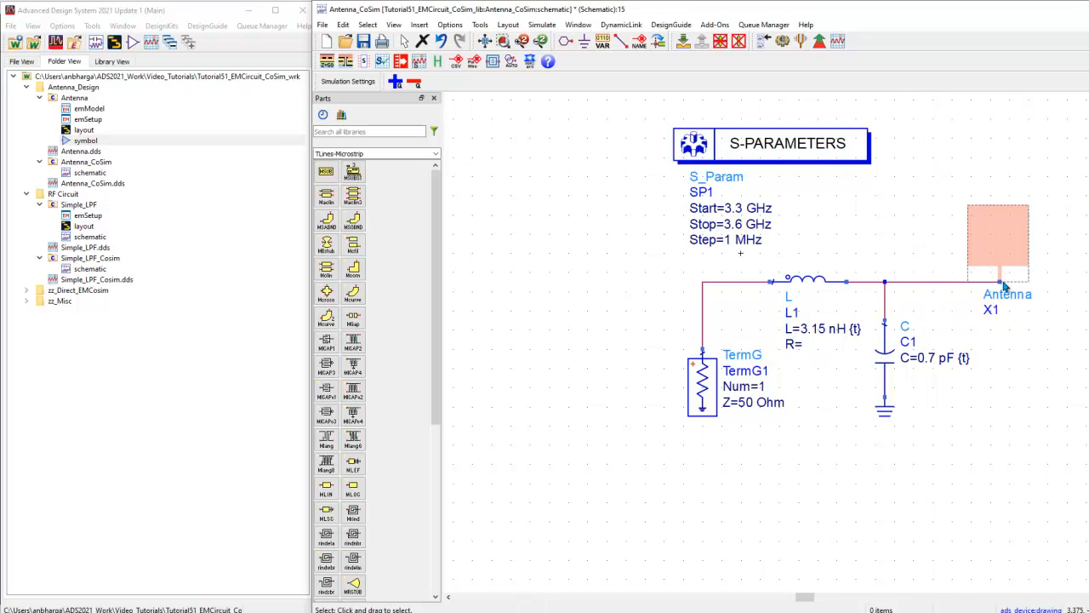
key("Escape")
left_click_drag(991, 14, 995, 27)
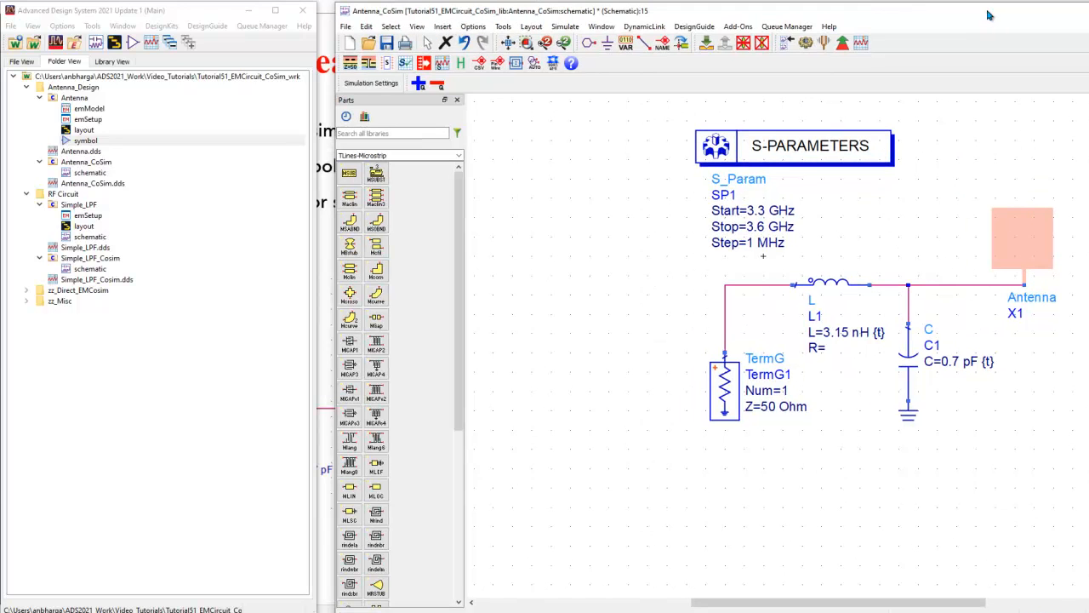
double_click(988, 14)
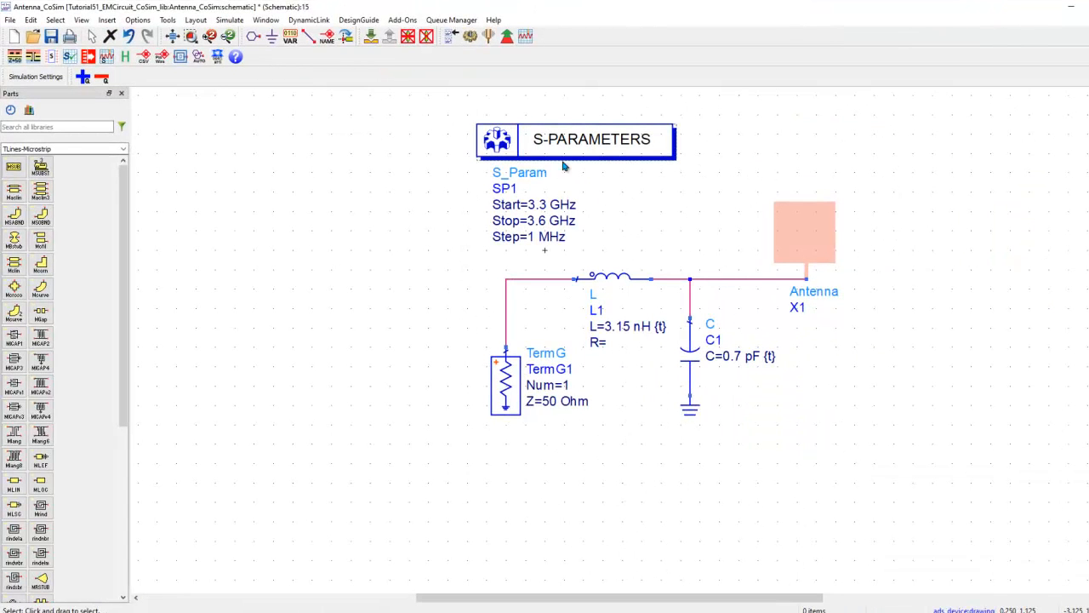
- Run the Antenna co-simulation, review the S(1,1) plot at 3.426 GHz, and close the schematic
left_click(470, 38)
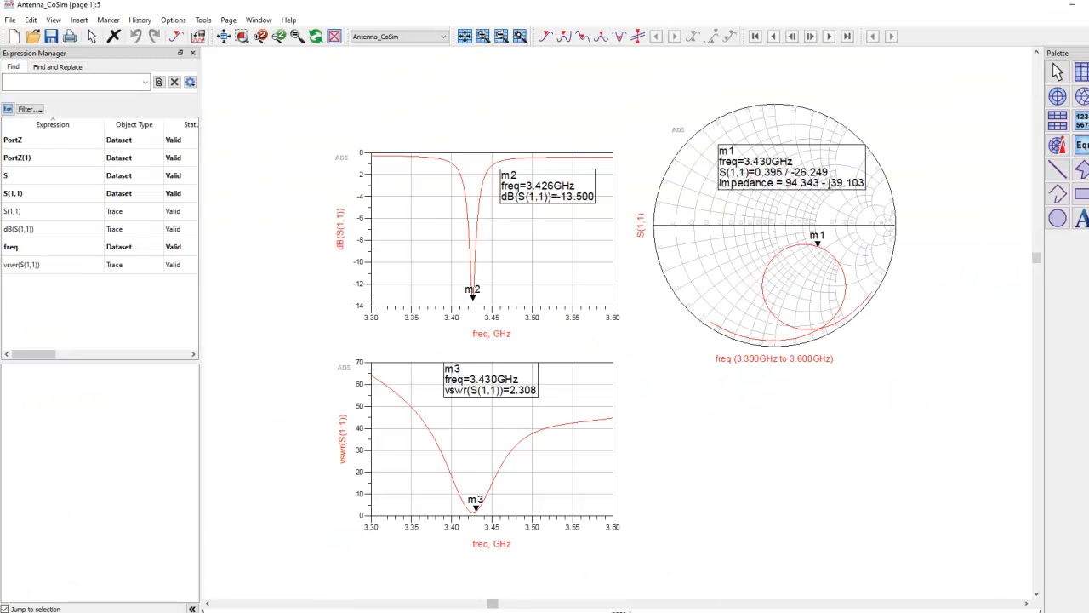
left_click(798, 588)
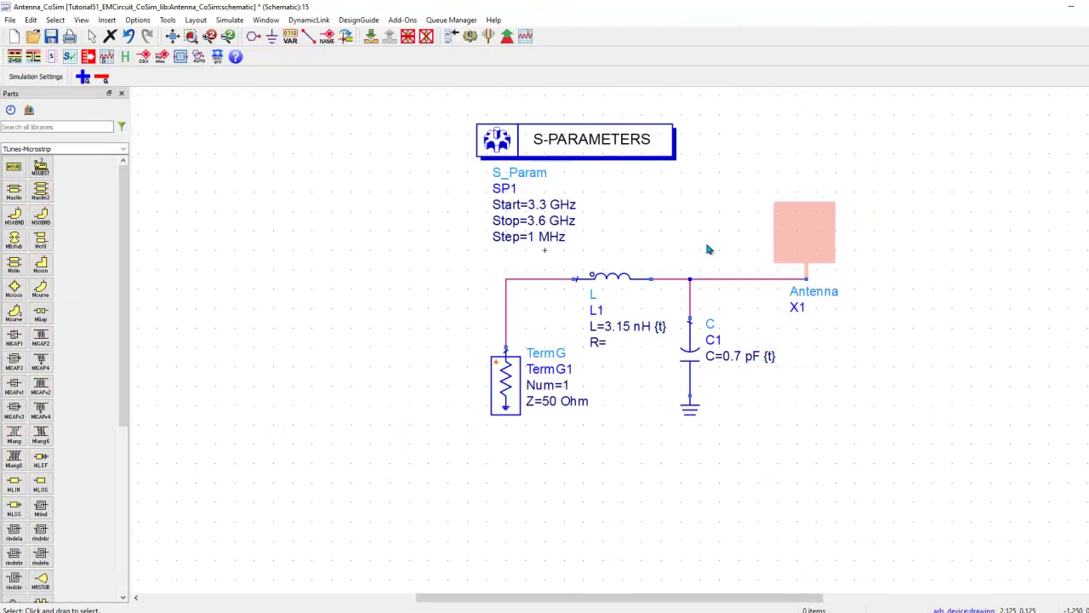
left_click(795, 234)
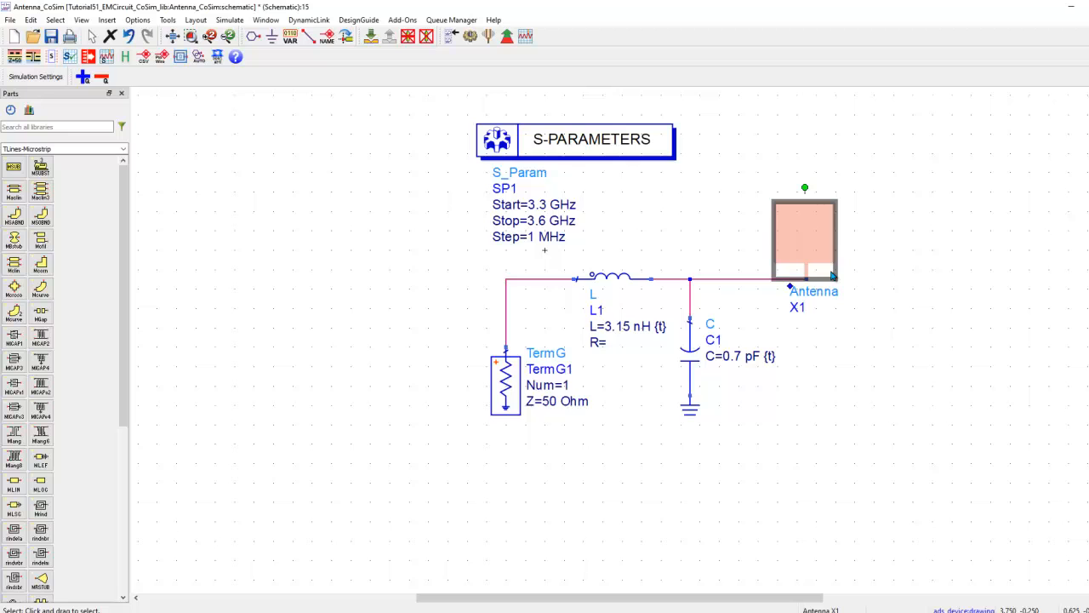
left_click(1073, 12)
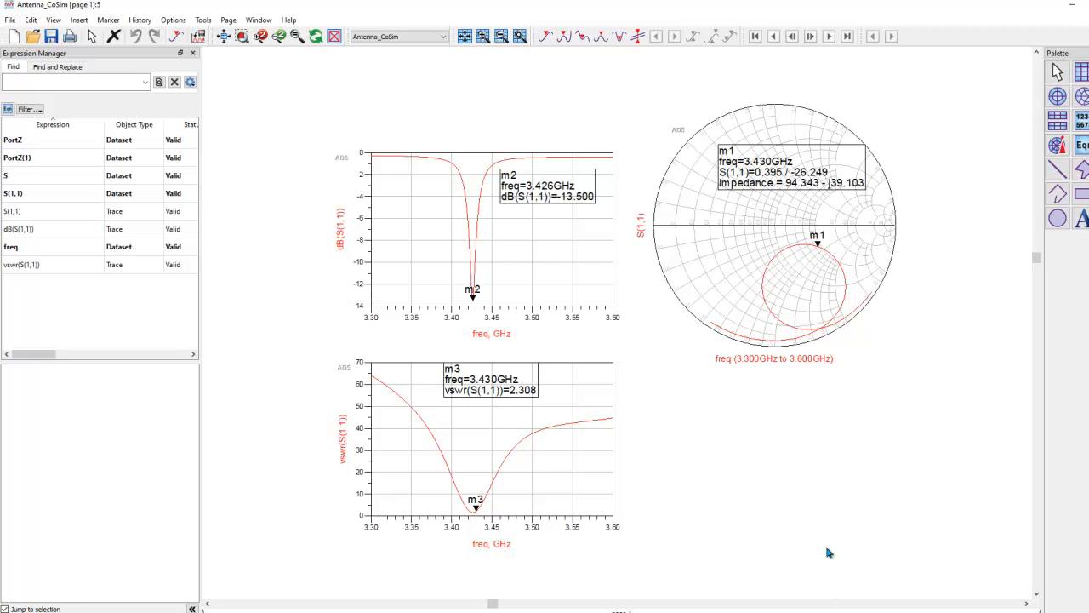
mouse_move(797, 608)
left_click(800, 578)
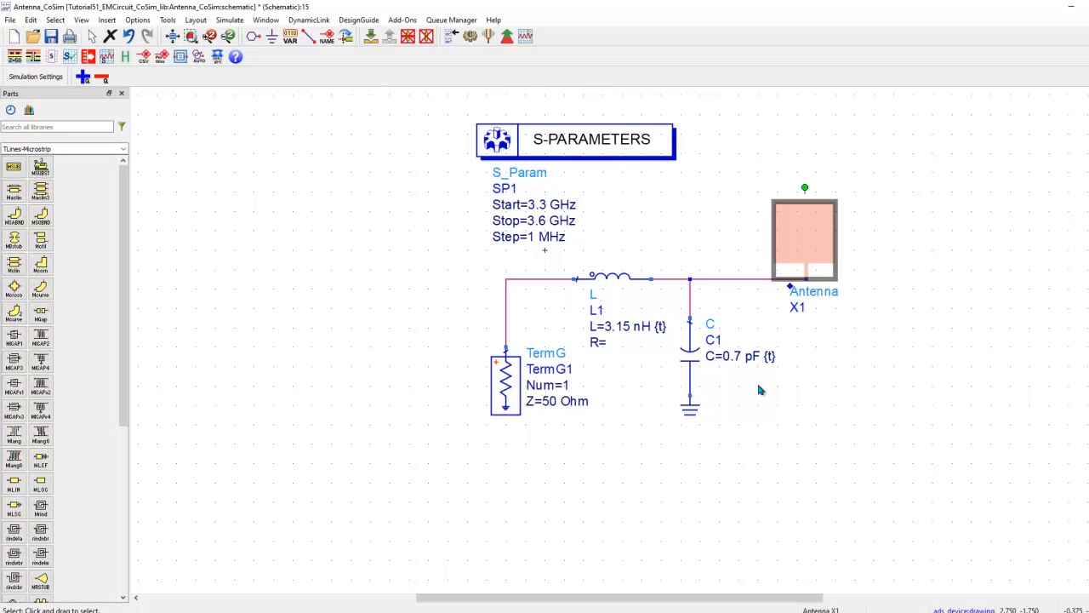
left_click(853, 381)
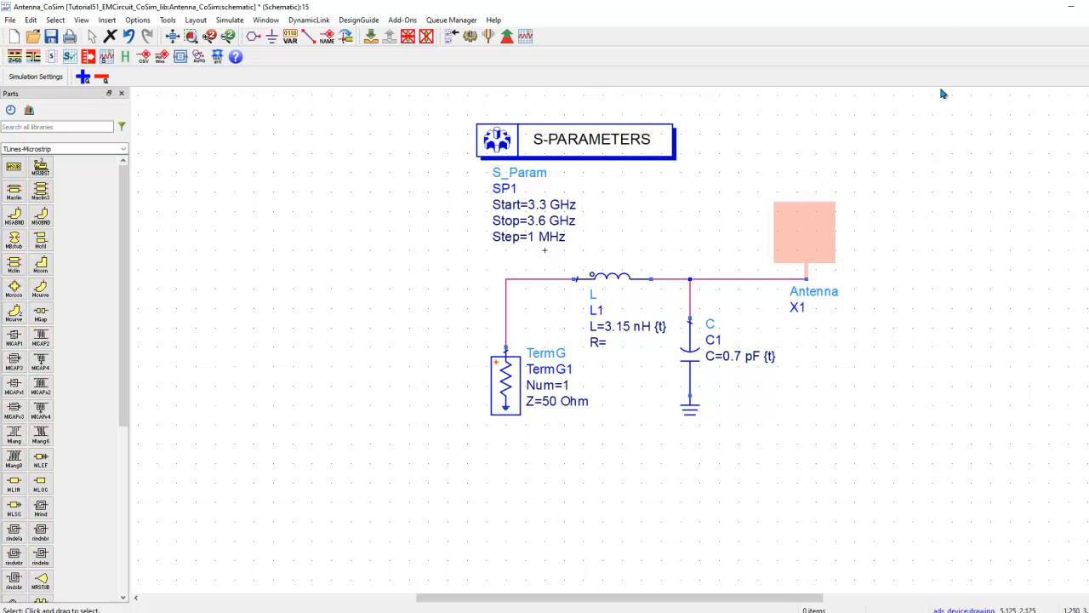
key("F7")
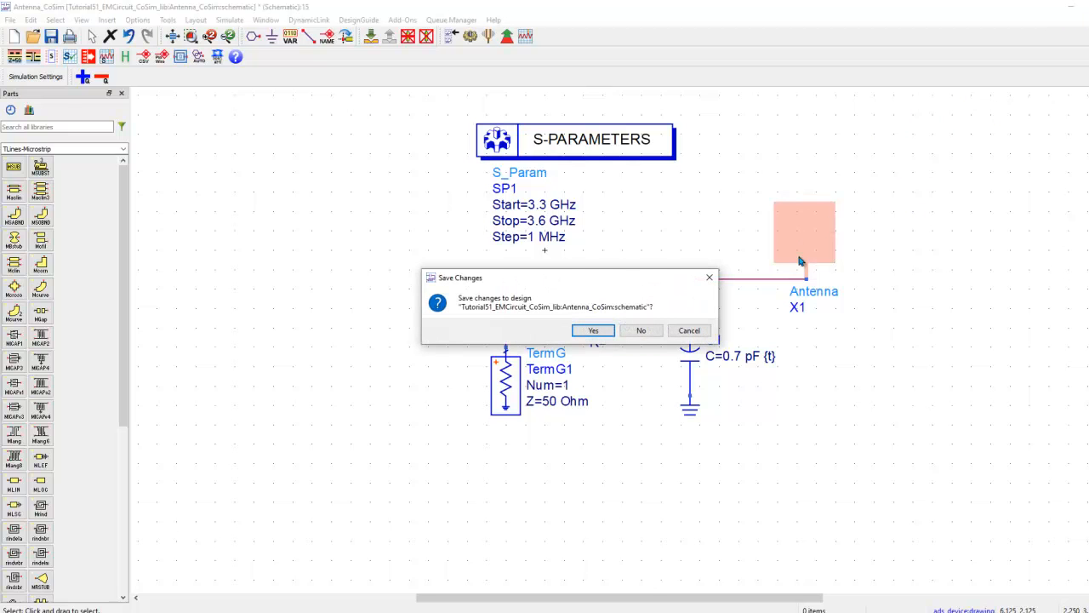
- Save the Antenna_CoSim schematic changes and collapse the Antenna cell in the tree
left_click(590, 329)
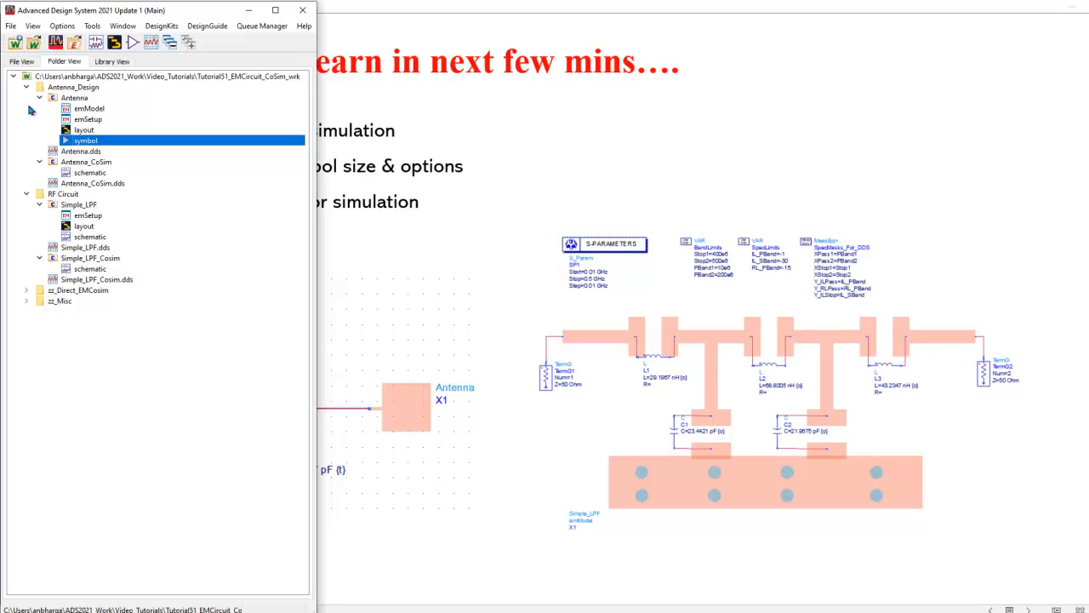
left_click(39, 98)
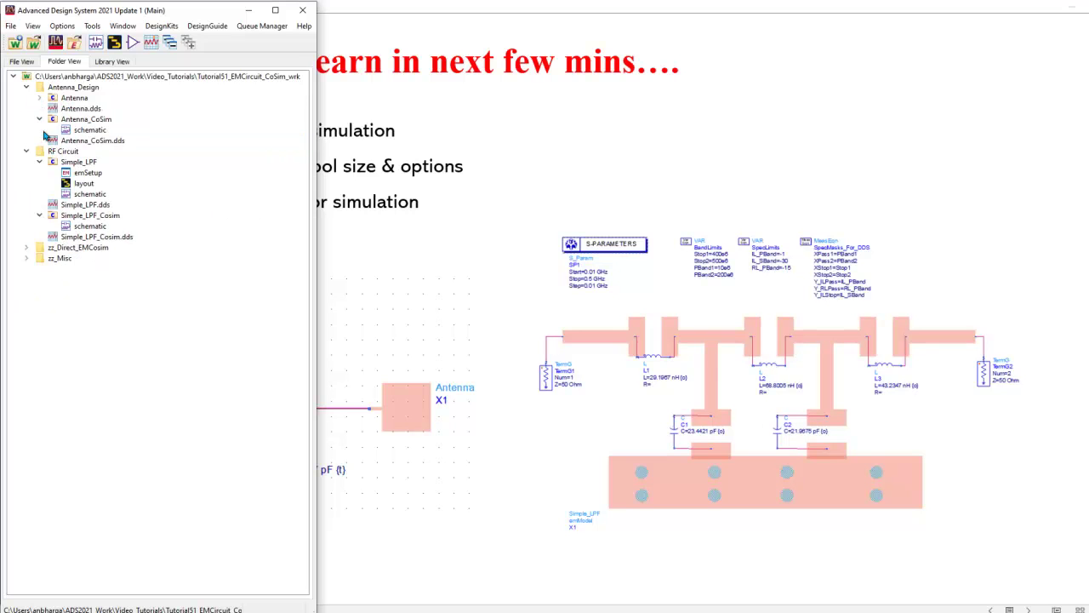
- Load the Simple_LPF schematic and run its filter simulation
double_click(89, 194)
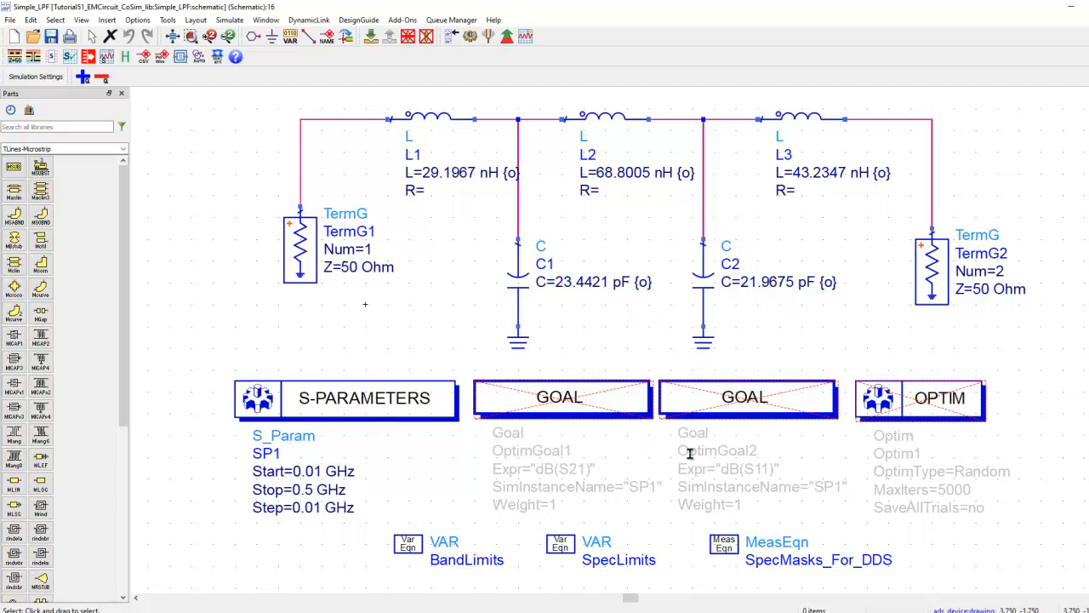
left_click(471, 35)
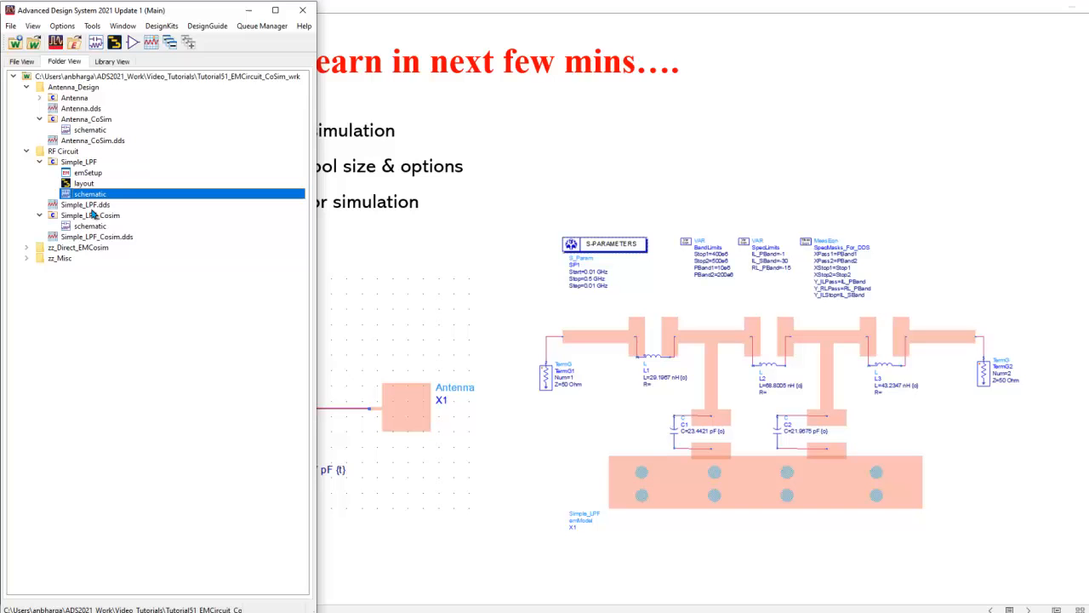
- Load the Simple_LPF microstrip layout with ports P1–P12
left_click(85, 183)
double_click(85, 183)
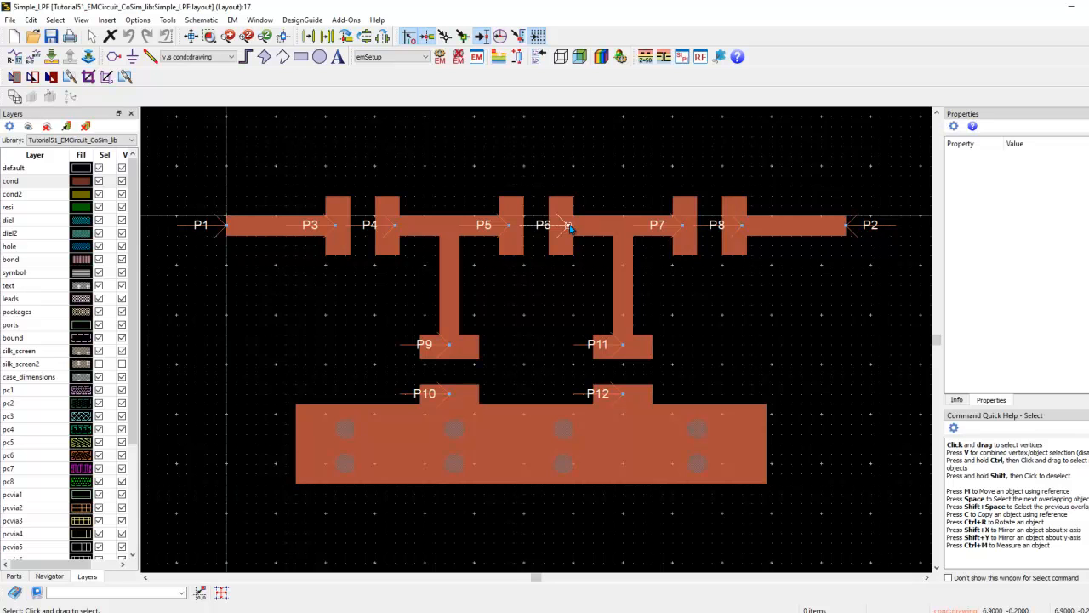
- In EM Setup's Model page, require the EM model to exist at launch and launch the Symbol Editor
left_click(477, 57)
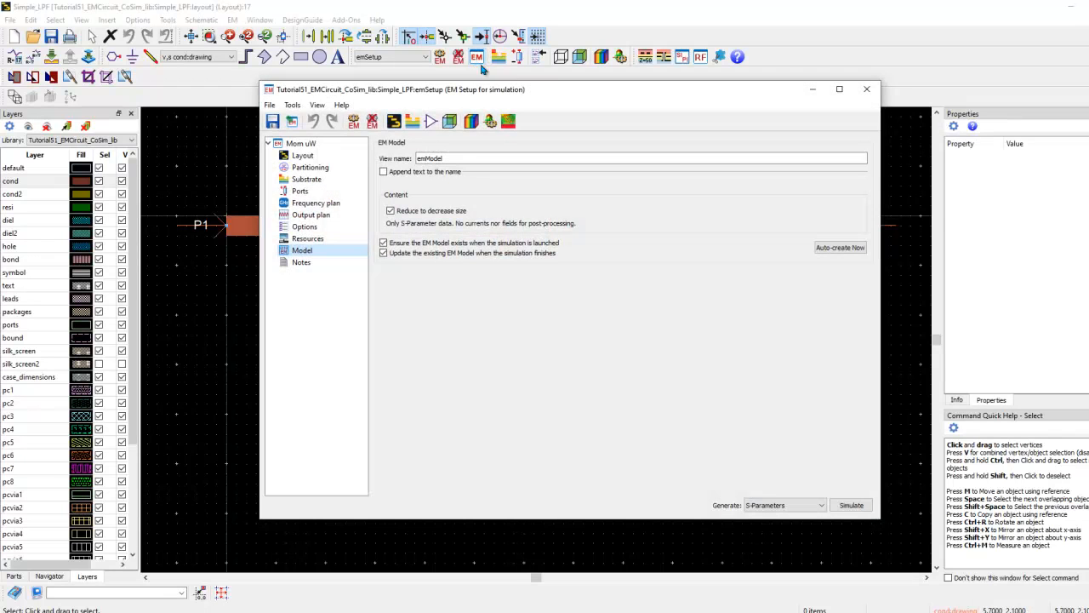
left_click(299, 143)
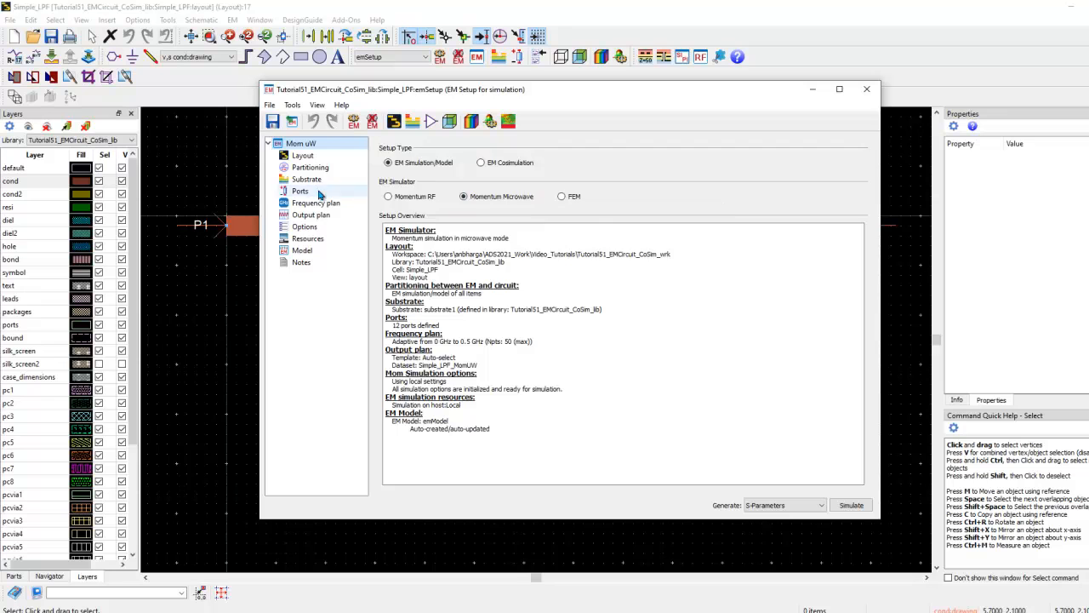
left_click(302, 250)
left_click(384, 242)
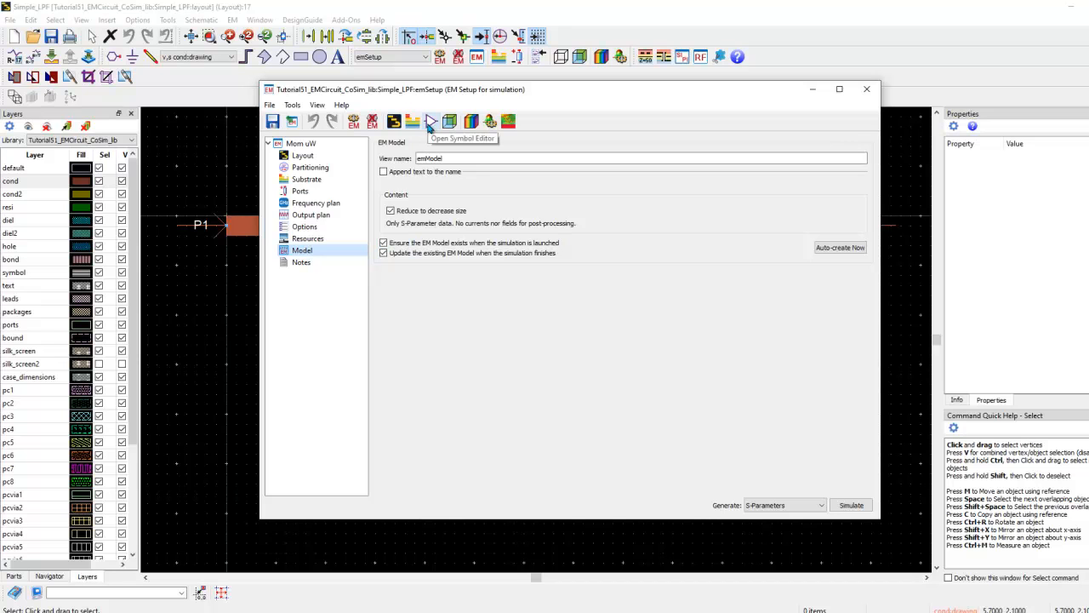
left_click(429, 123)
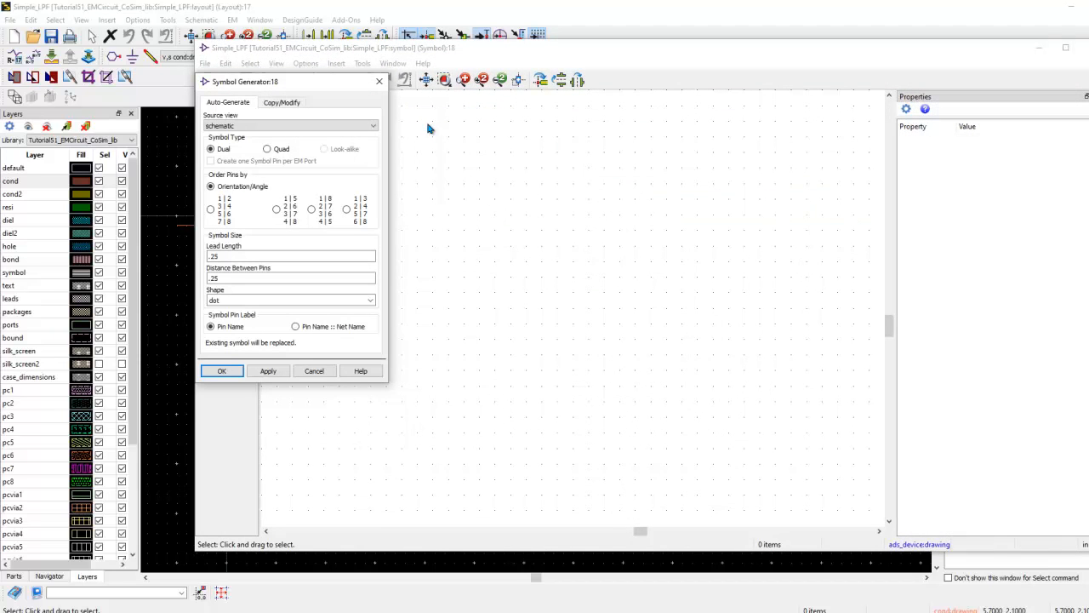
- Set the Symbol Generator to auto-generate a look-alike symbol from the layout view
left_click(231, 125)
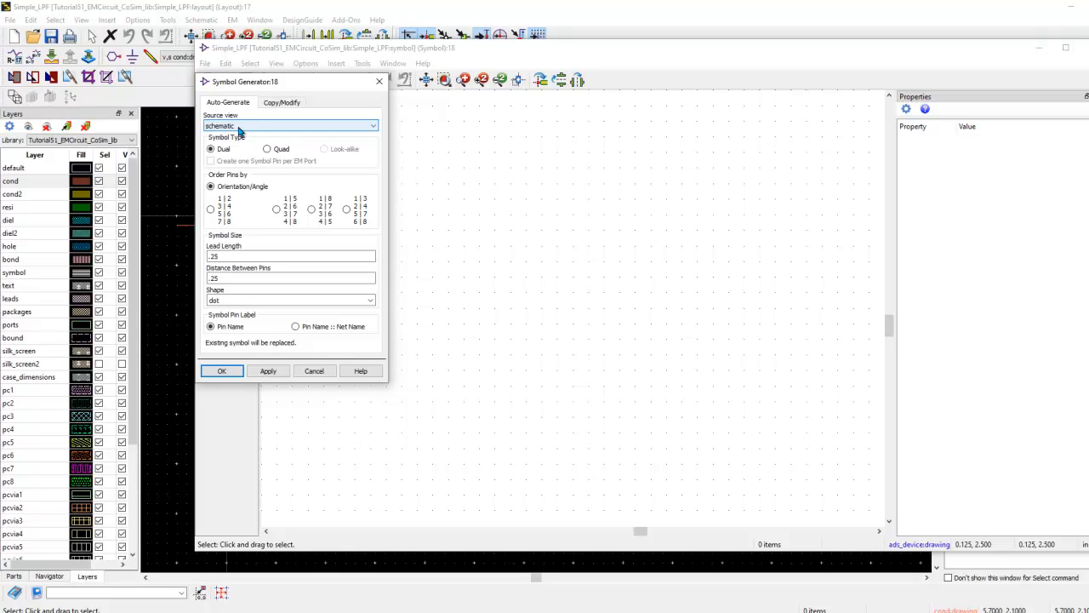
left_click(239, 127)
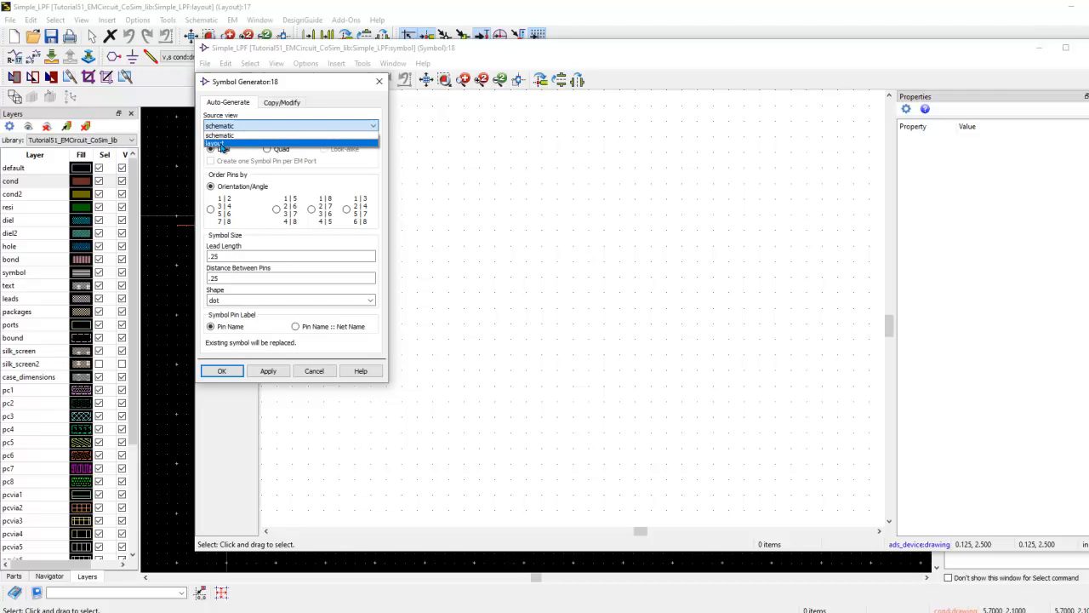
left_click(225, 143)
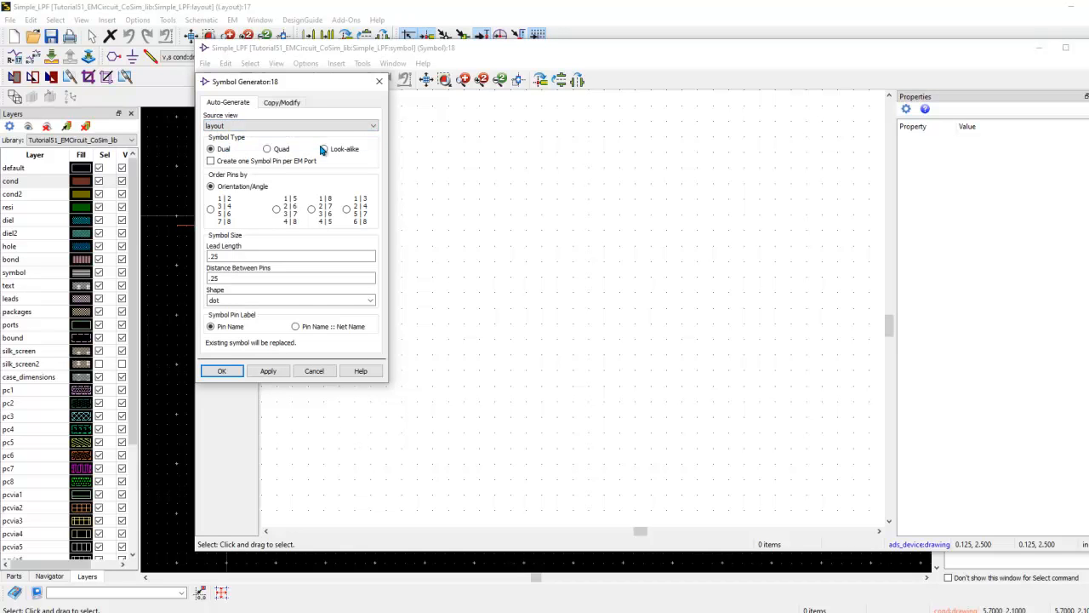
left_click(324, 149)
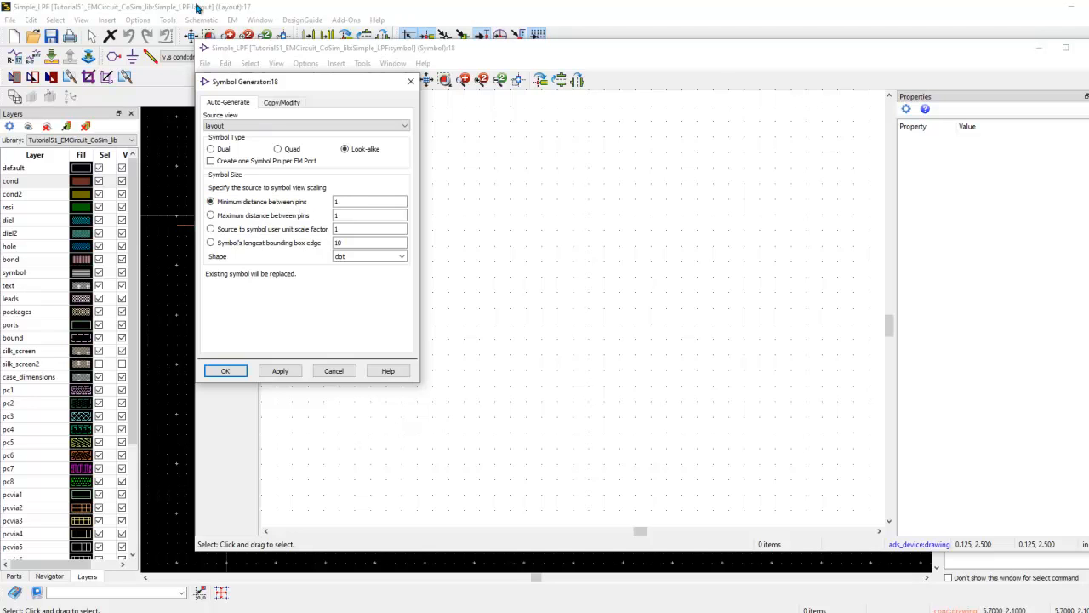
- Check the layout, keep the minimum pin distance, and generate the look-alike Simple_LPF symbol
key("alt+Tab")
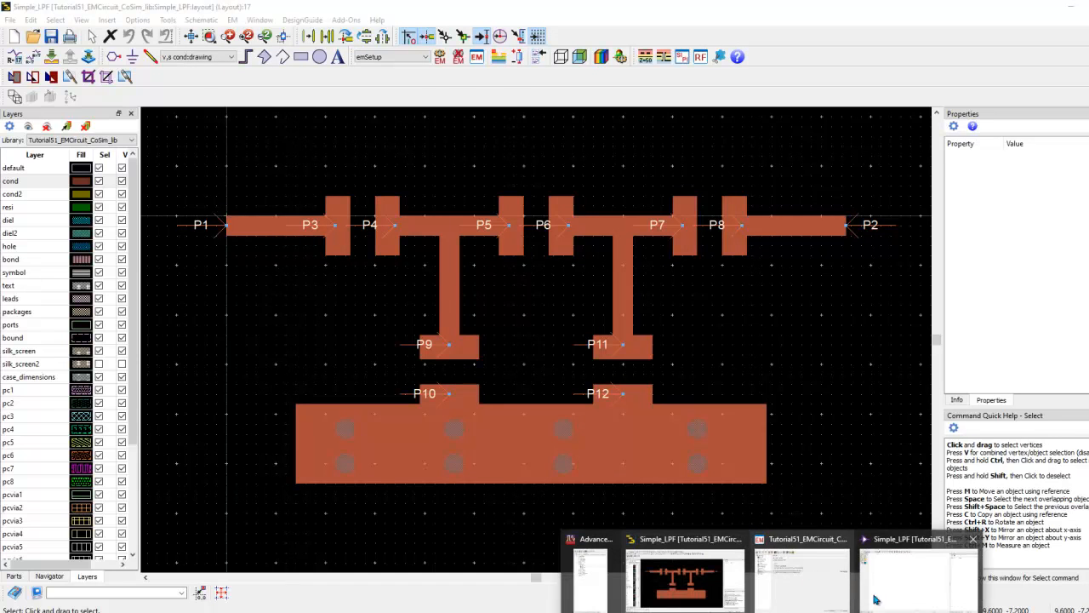
left_click(919, 583)
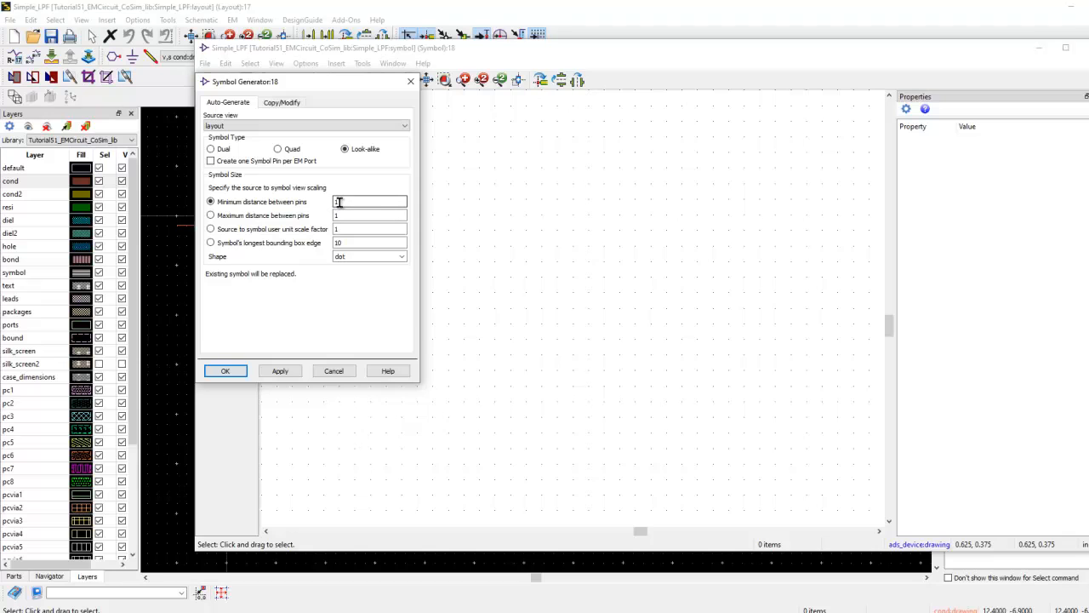
double_click(336, 203)
left_click(225, 370)
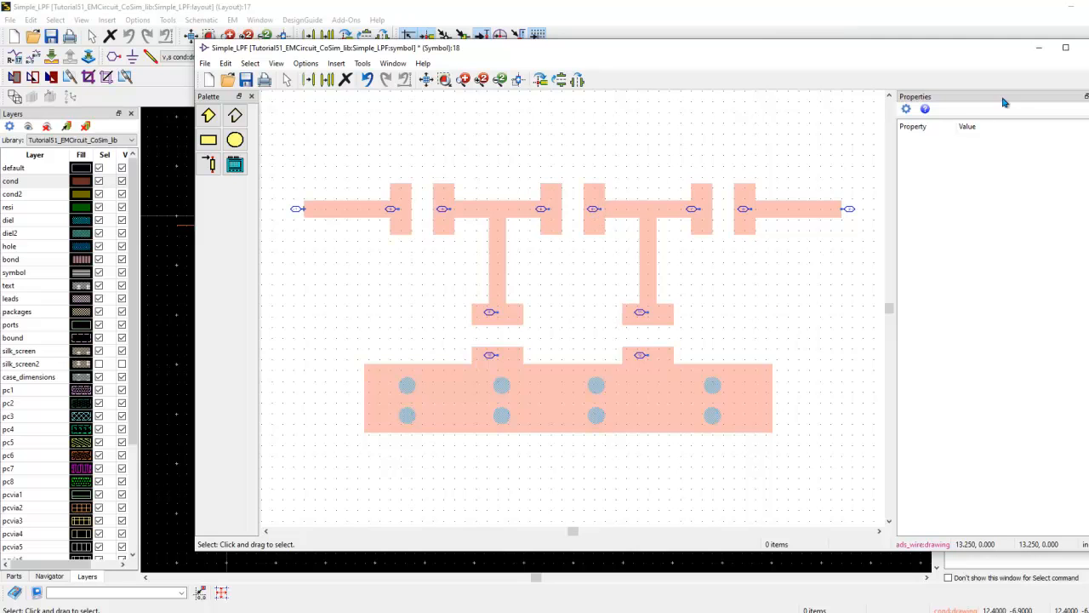
- Save and close the symbol, then run the Momentum EM simulation overwriting the existing dataset
left_click(1065, 48)
left_click(670, 318)
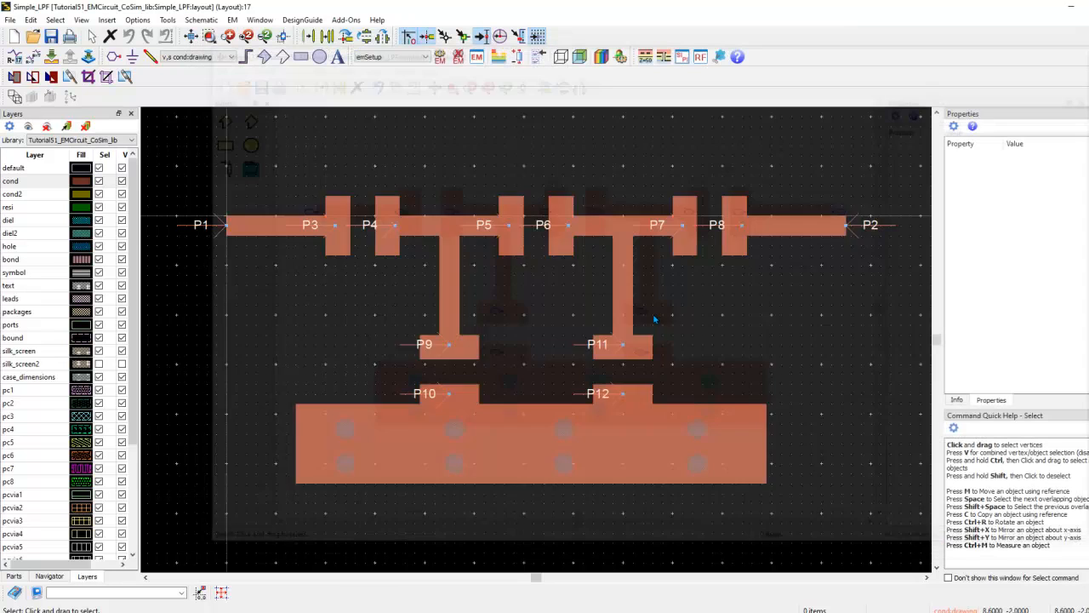
left_click(476, 56)
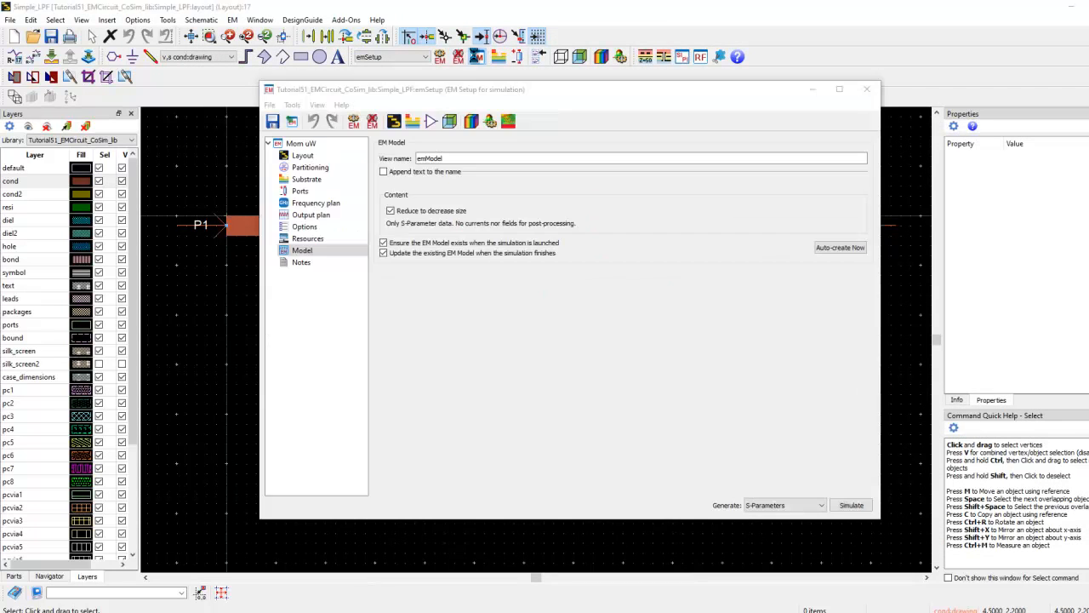
left_click(851, 505)
left_click(640, 341)
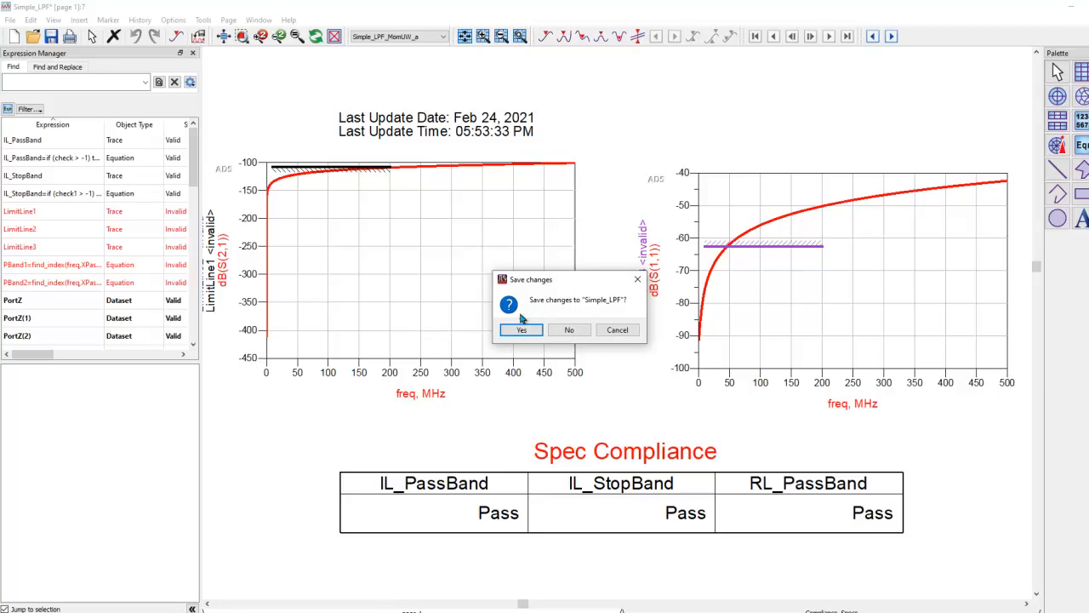
- Save the results and layout, close the job report and EM Setup, and load the Simple_LPF_Cosim schematic
left_click(523, 330)
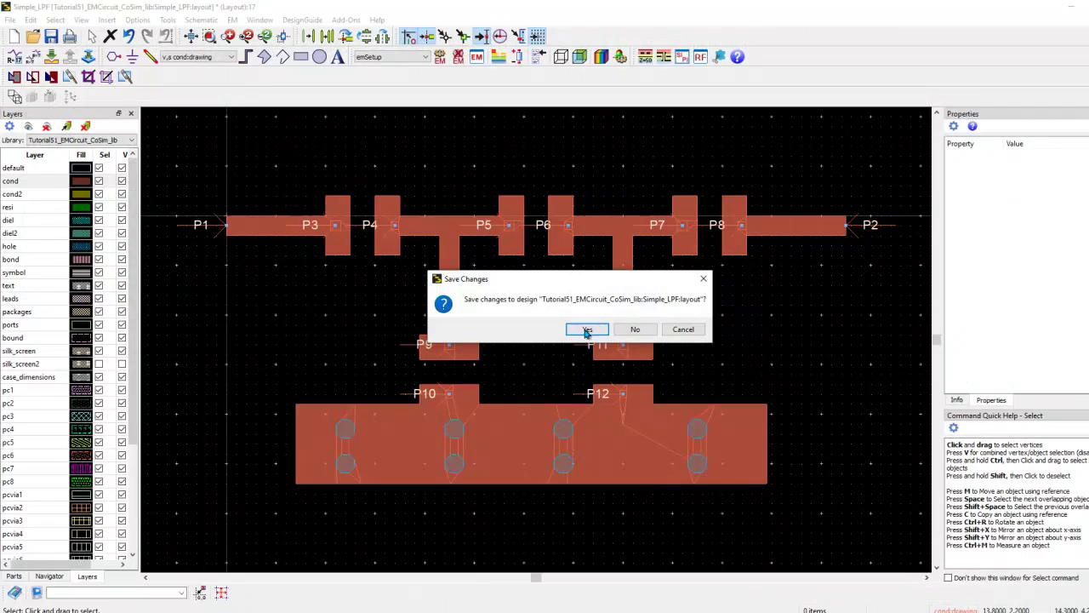
left_click(587, 332)
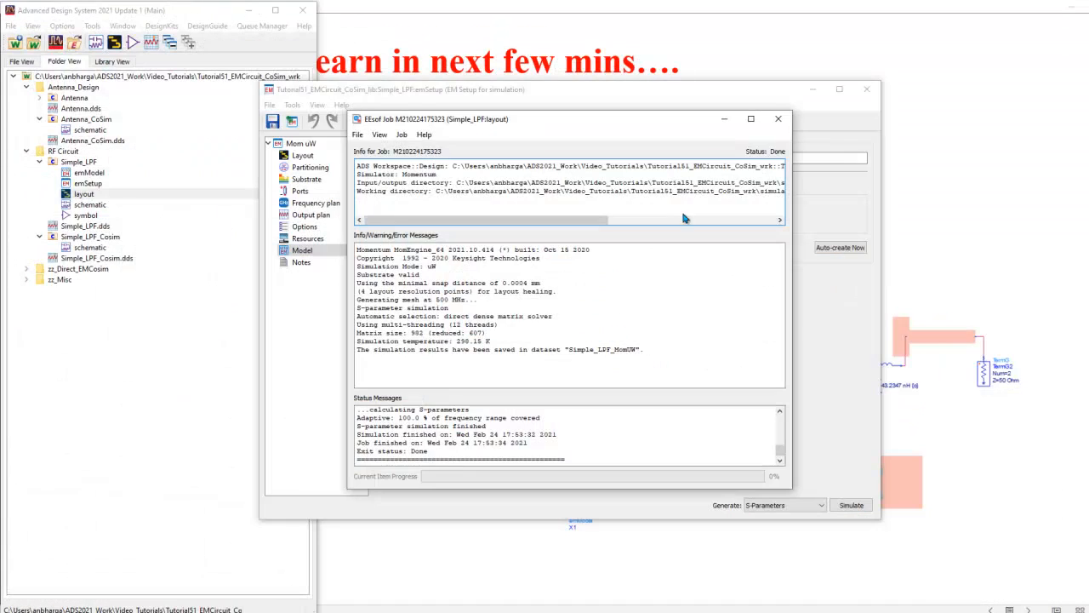
left_click(778, 118)
left_click(866, 89)
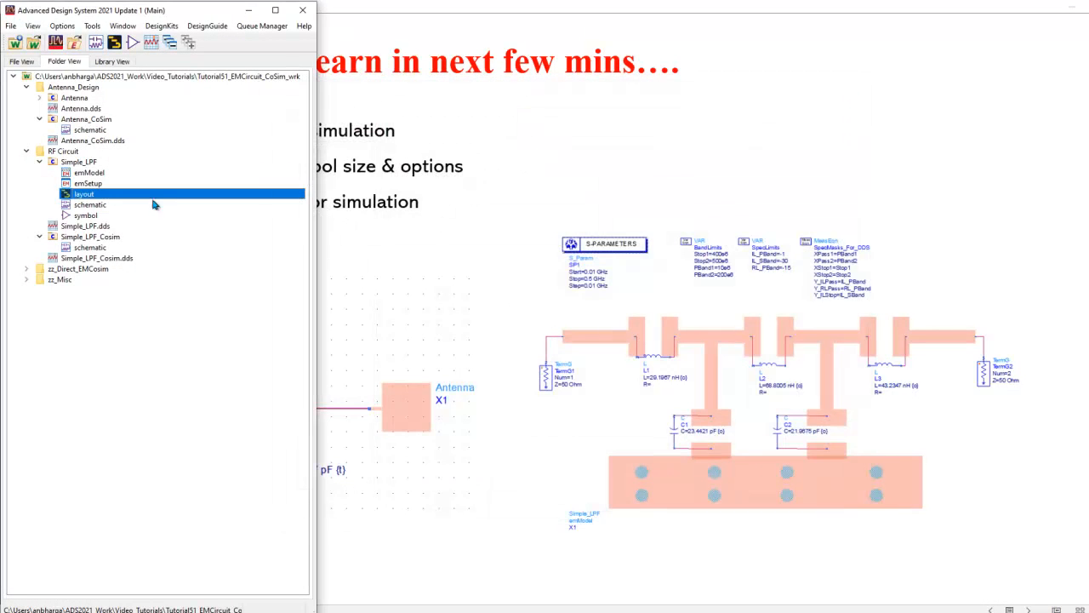
double_click(89, 247)
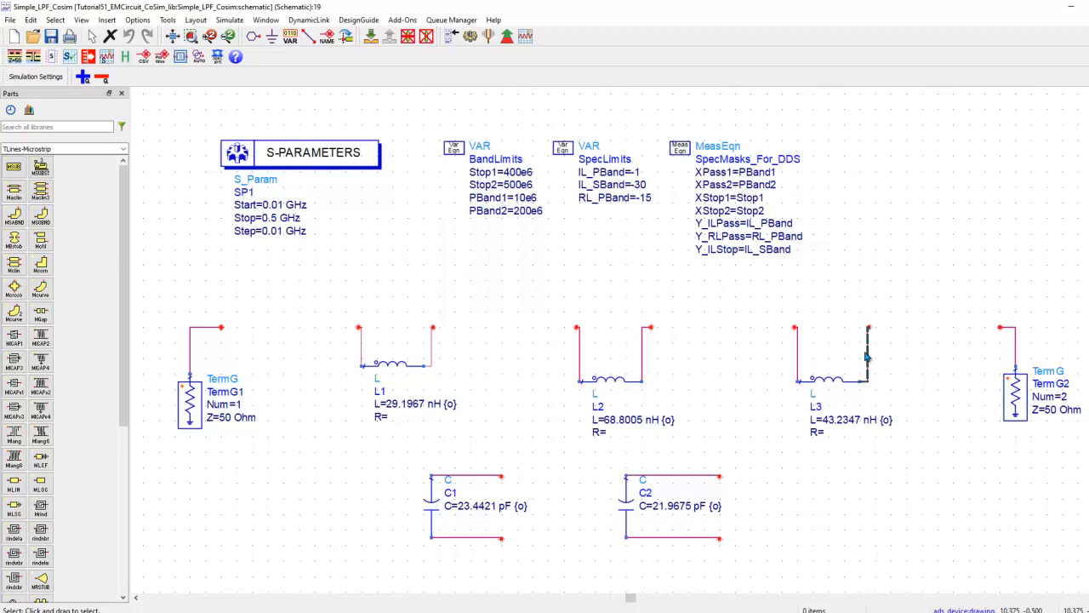
- Drag the Simple_LPF symbol from the Folder View into the co-simulation schematic as X1 and fit the view
double_click(633, 11)
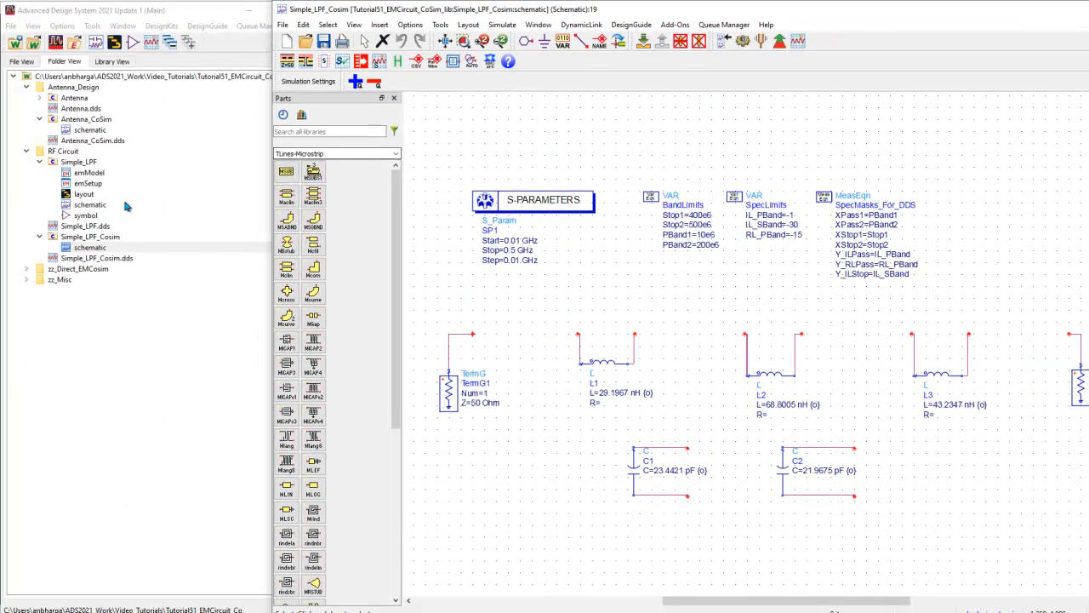
left_click(81, 215)
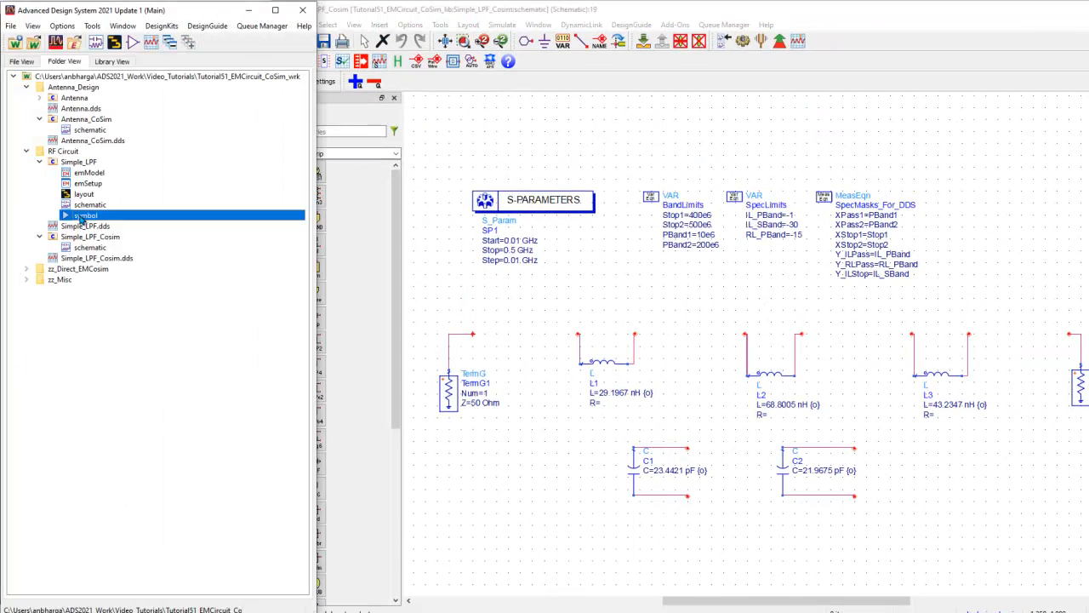
left_click_drag(81, 215, 480, 334)
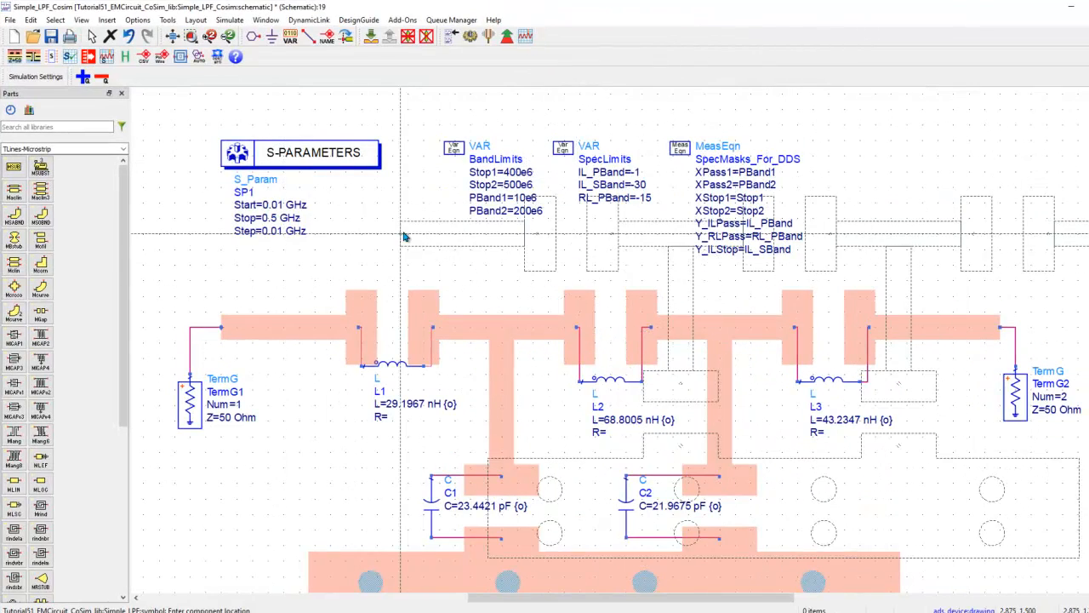
right_click(400, 225)
left_click(425, 242)
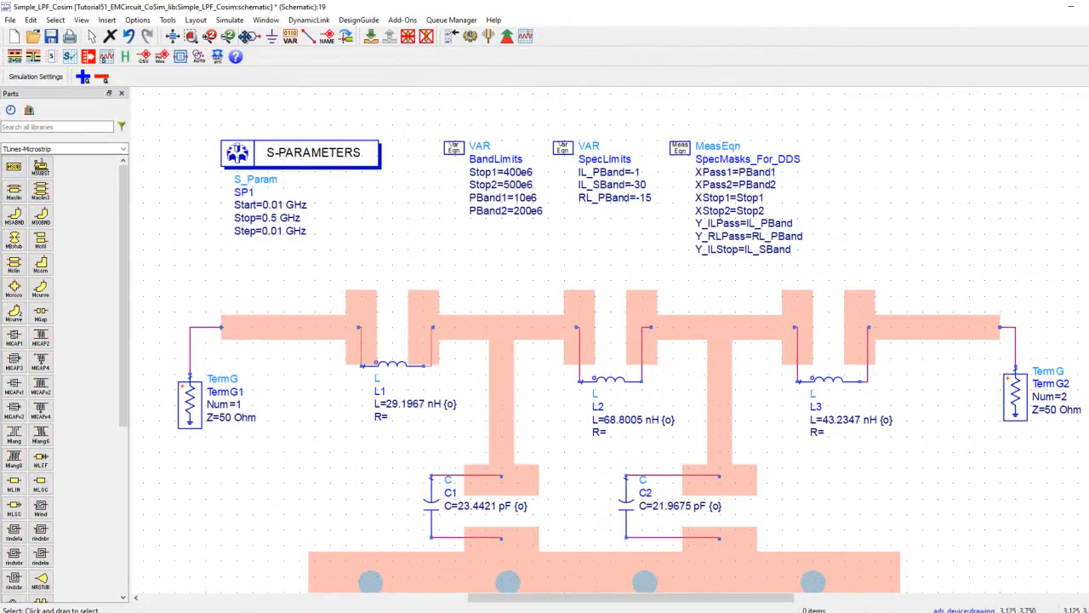
left_click(173, 35)
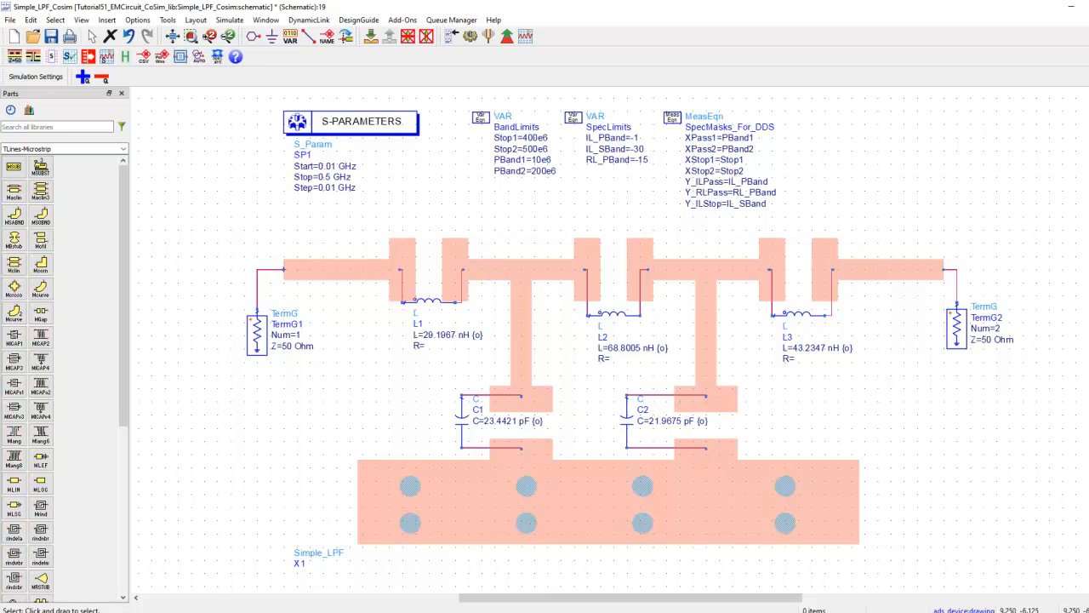
- Review the Simple_LPF cell's schematic, layout and emModel views, then return to the co-simulation schematic
left_click(719, 604)
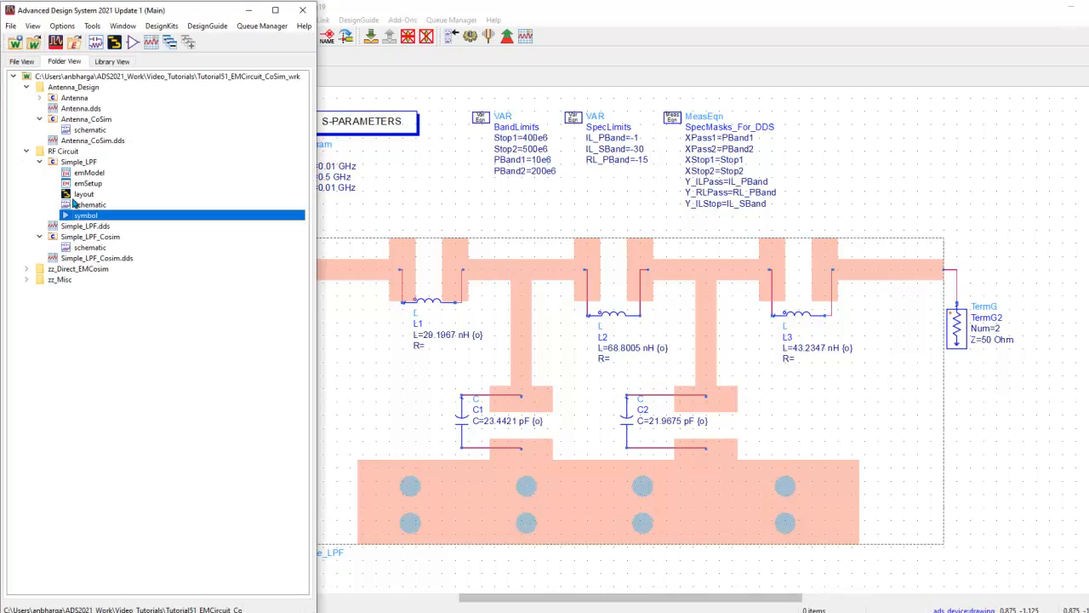
left_click(85, 205)
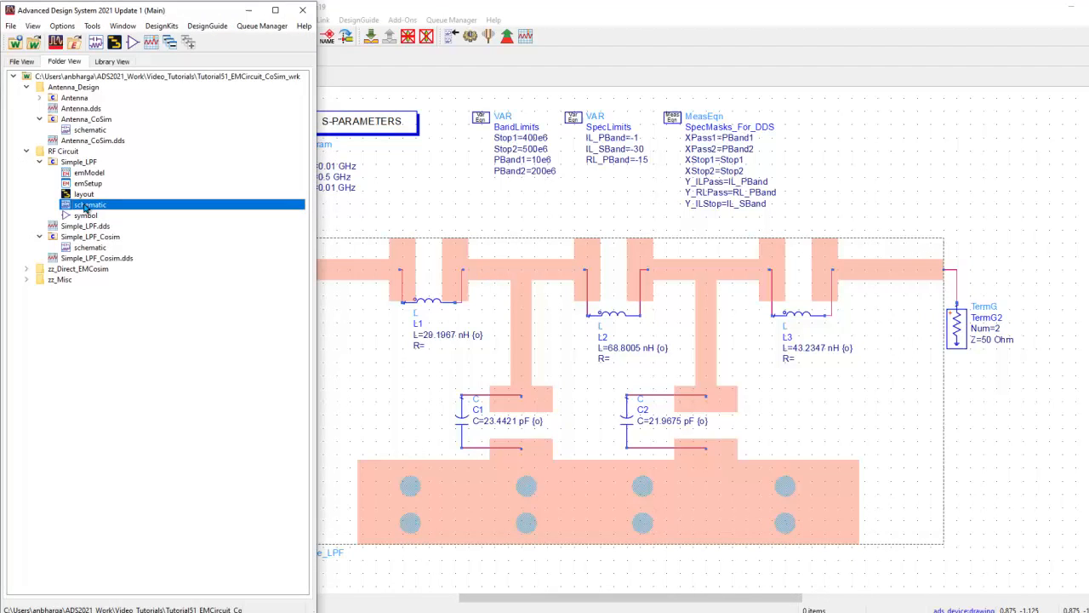
left_click(83, 195)
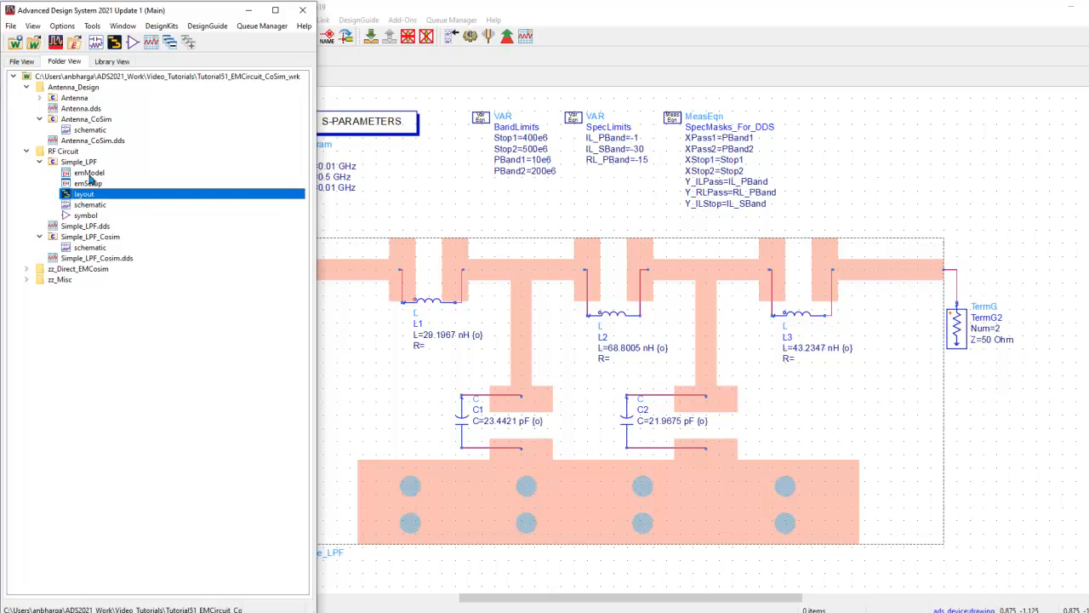
left_click(88, 173)
left_click(751, 256)
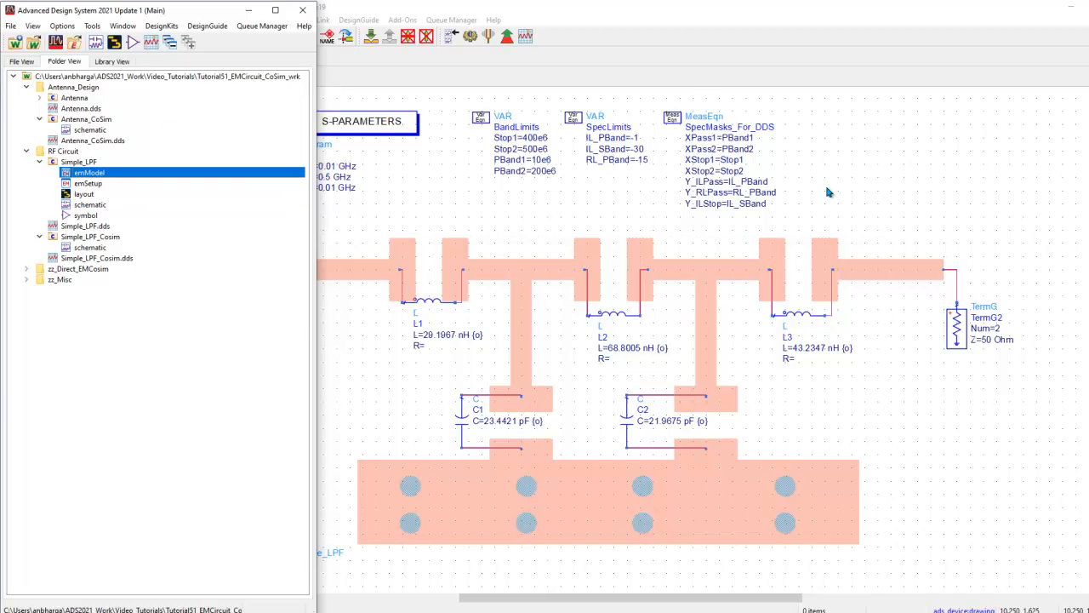
left_click(907, 157)
- Set component X1 to simulate with its emModel view via Choose View for Simulation
left_click(570, 276)
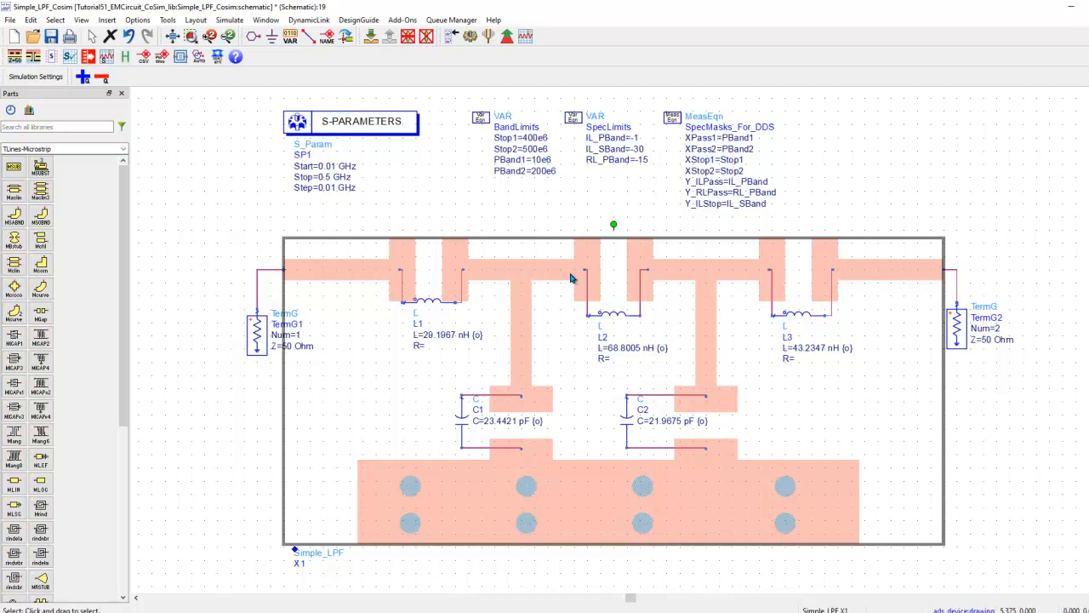
left_click(451, 39)
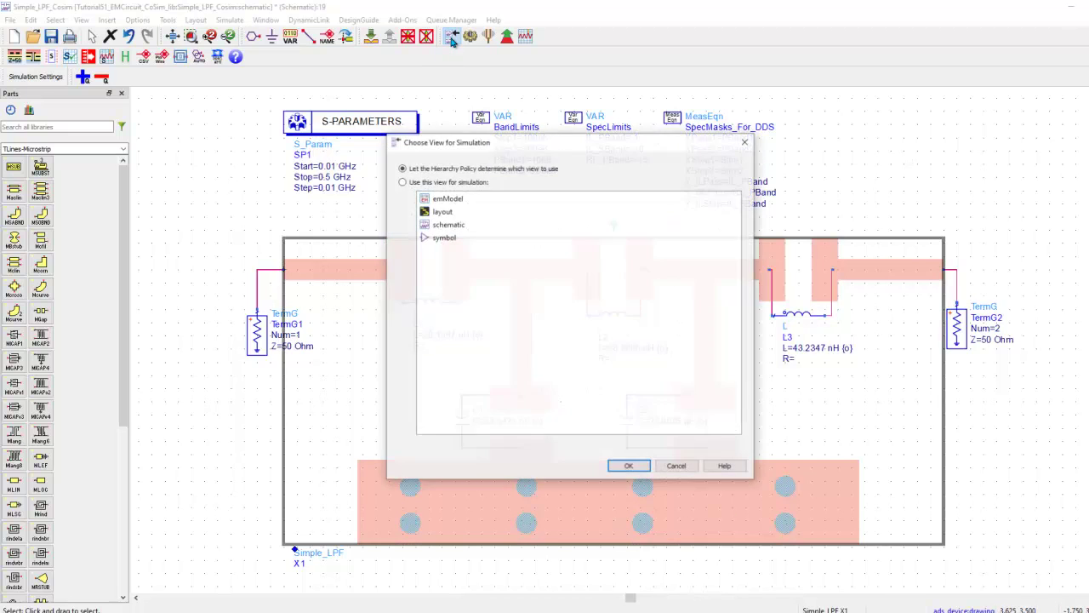
left_click(439, 198)
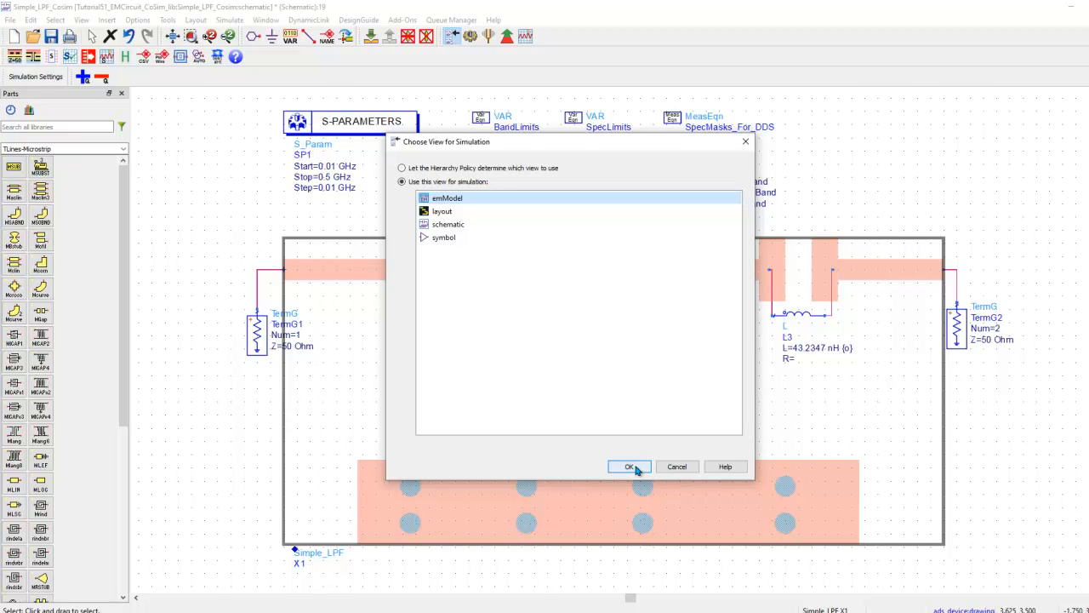
left_click(629, 466)
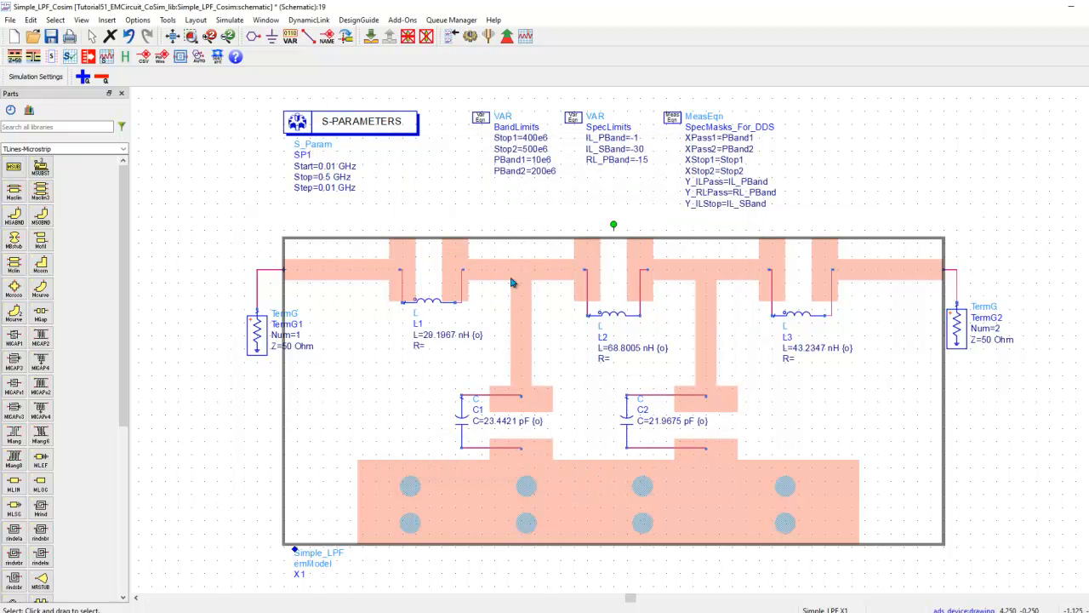
- Run the co-simulation, review the pass/fail results display, and return to the schematic deselecting X1
left_click(470, 36)
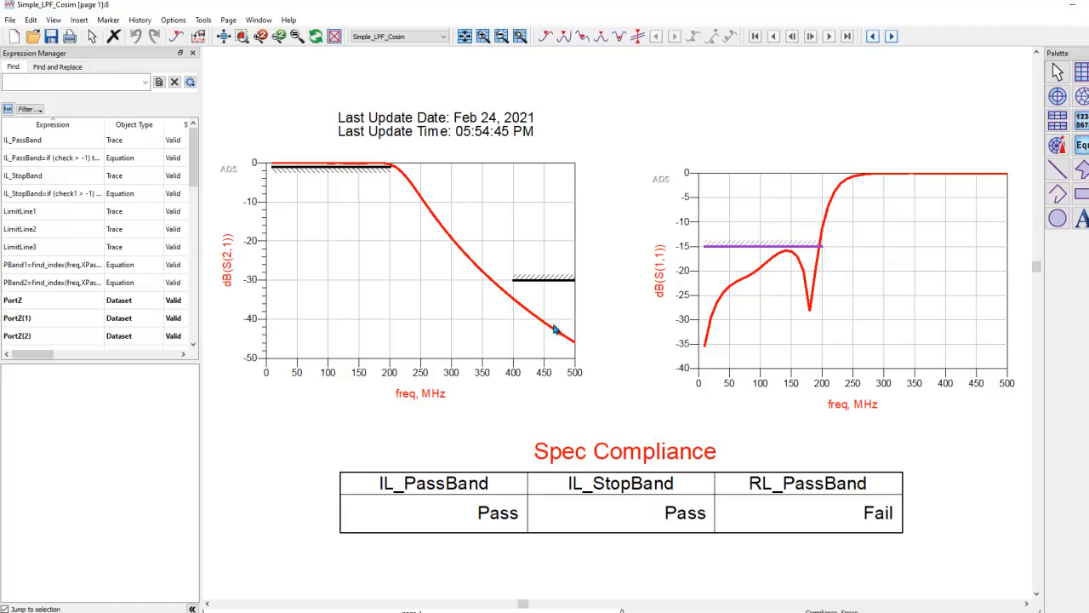
mouse_move(776, 595)
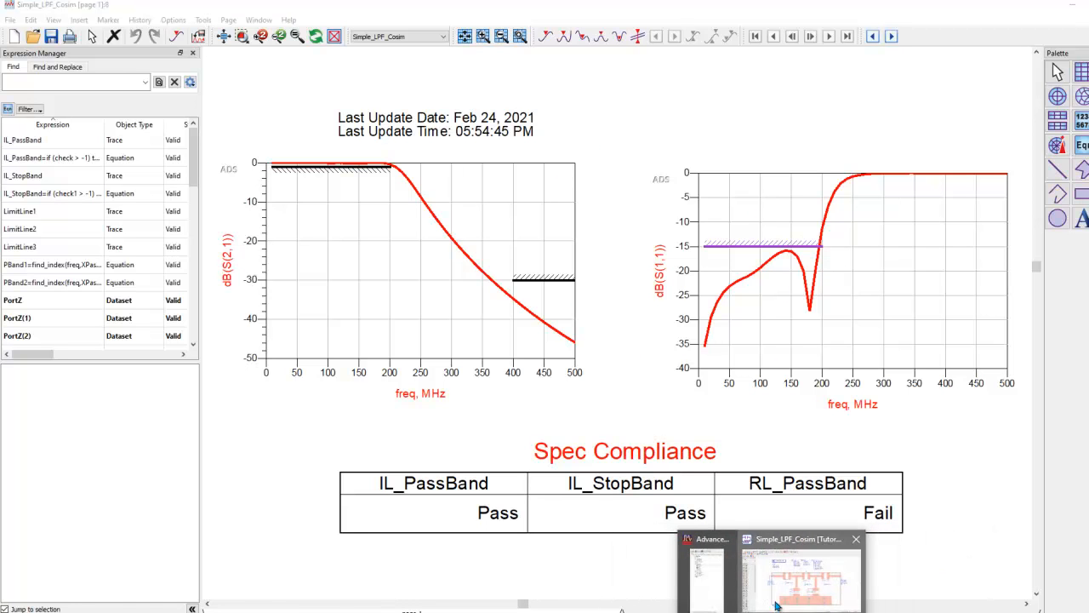
left_click(778, 578)
left_click(190, 196)
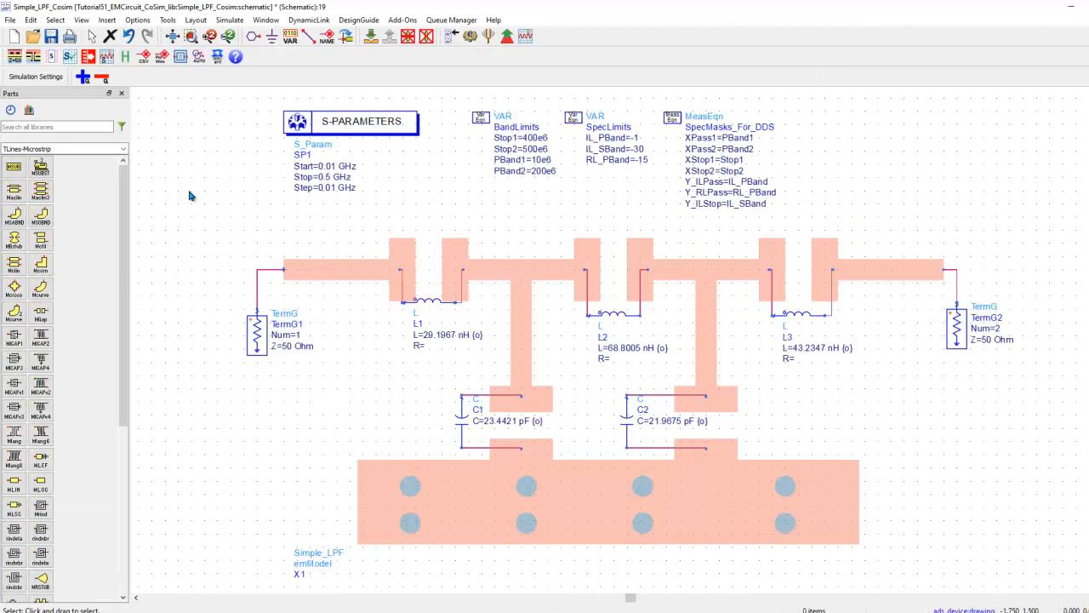